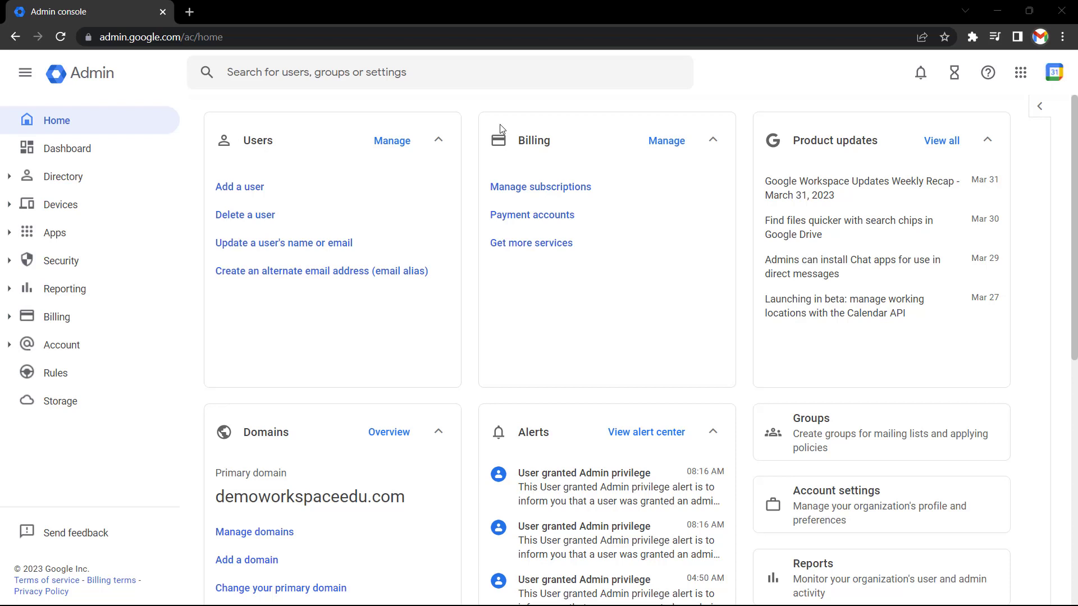
Open the Investigation tool under Security center and browse its data source list for Gmail log events
{"action": "left_click", "coordinate": [56, 260]}
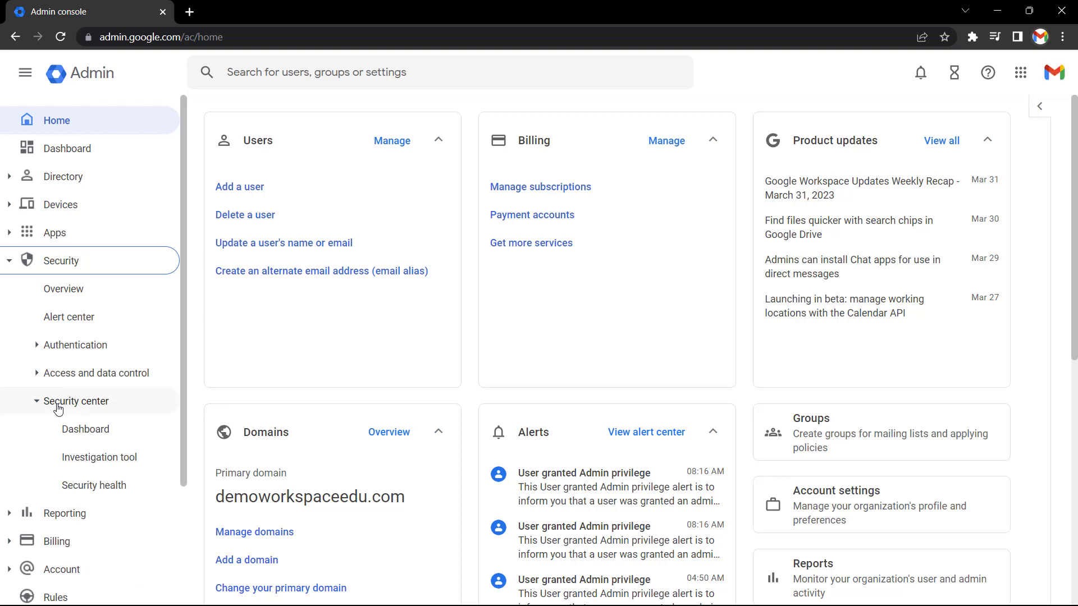
{"action": "left_click", "coordinate": [96, 466]}
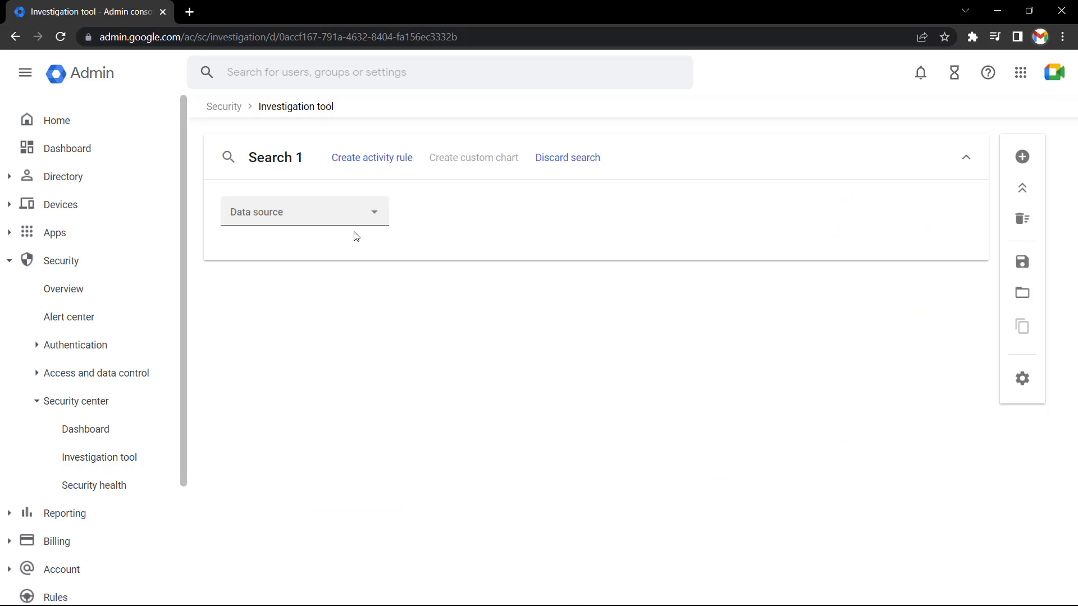
{"action": "left_click", "coordinate": [372, 220]}
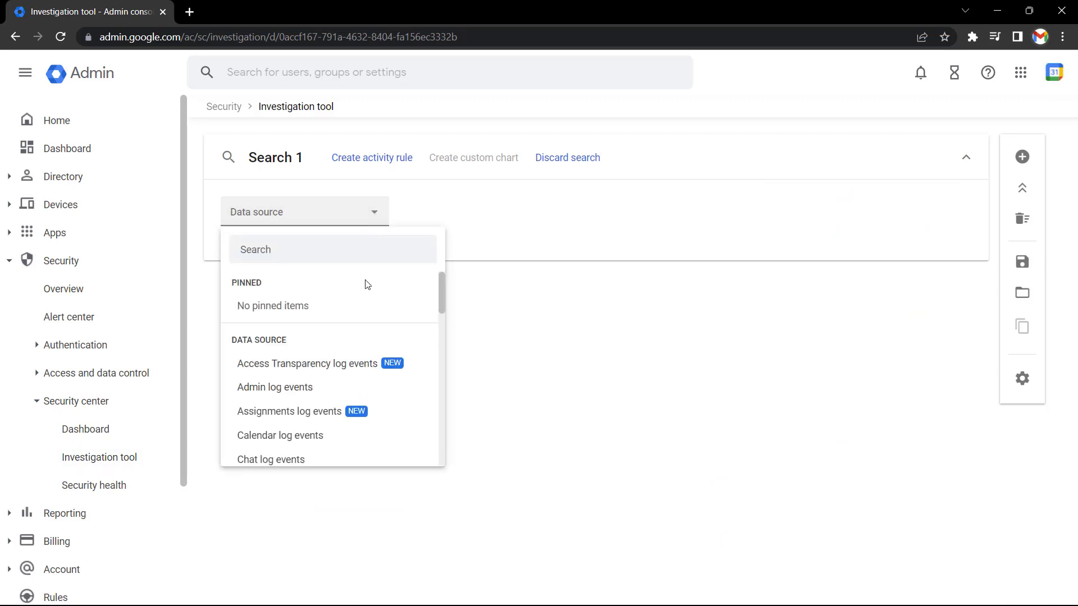
{"action": "scroll", "coordinate": [355, 343], "scroll_direction": "down", "scroll_amount": 7}
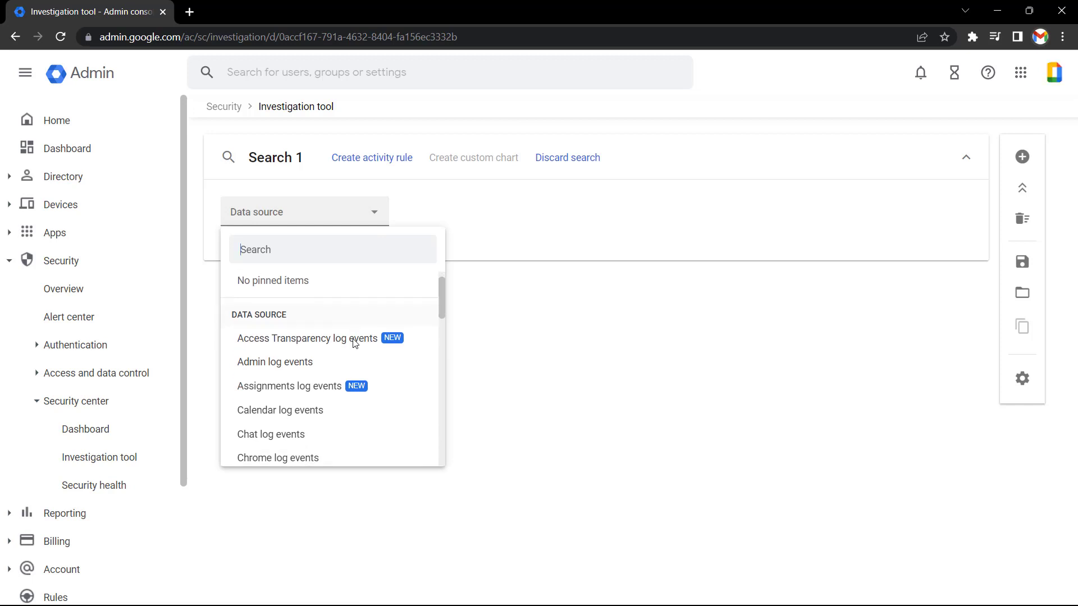
{"action": "scroll", "coordinate": [353, 343], "scroll_direction": "down", "scroll_amount": 10}
{"action": "scroll", "coordinate": [354, 343], "scroll_direction": "up", "scroll_amount": 16}
{"action": "scroll", "coordinate": [355, 342], "scroll_direction": "up", "scroll_amount": 3}
{"action": "scroll", "coordinate": [355, 343], "scroll_direction": "down", "scroll_amount": 5}
{"action": "scroll", "coordinate": [353, 341], "scroll_direction": "down", "scroll_amount": 3}
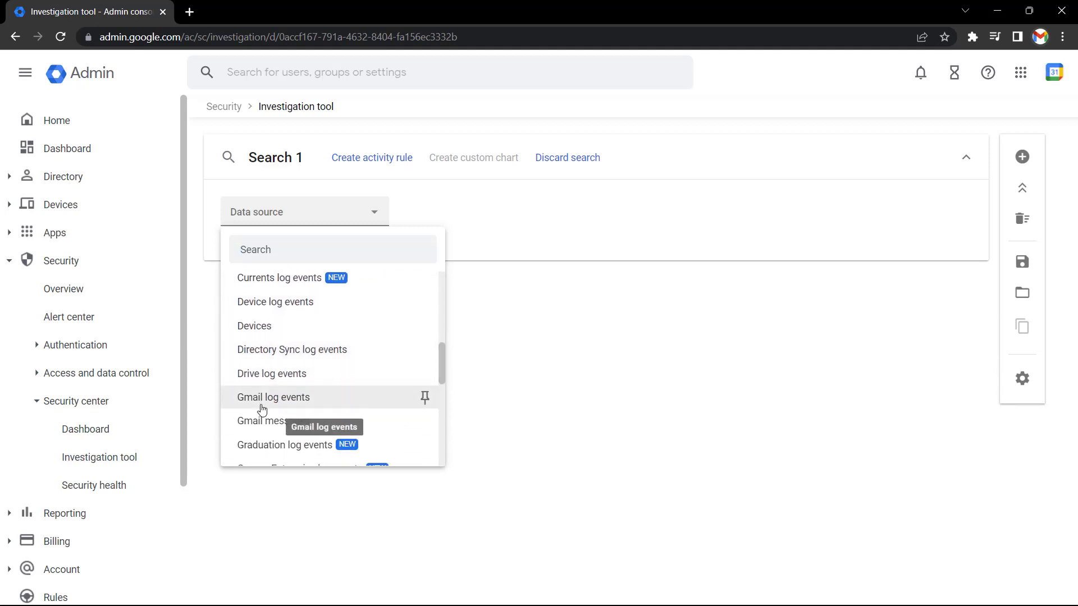
Use Gmail log events as the data source and add a To (Envelope) condition
{"action": "left_click", "coordinate": [261, 406]}
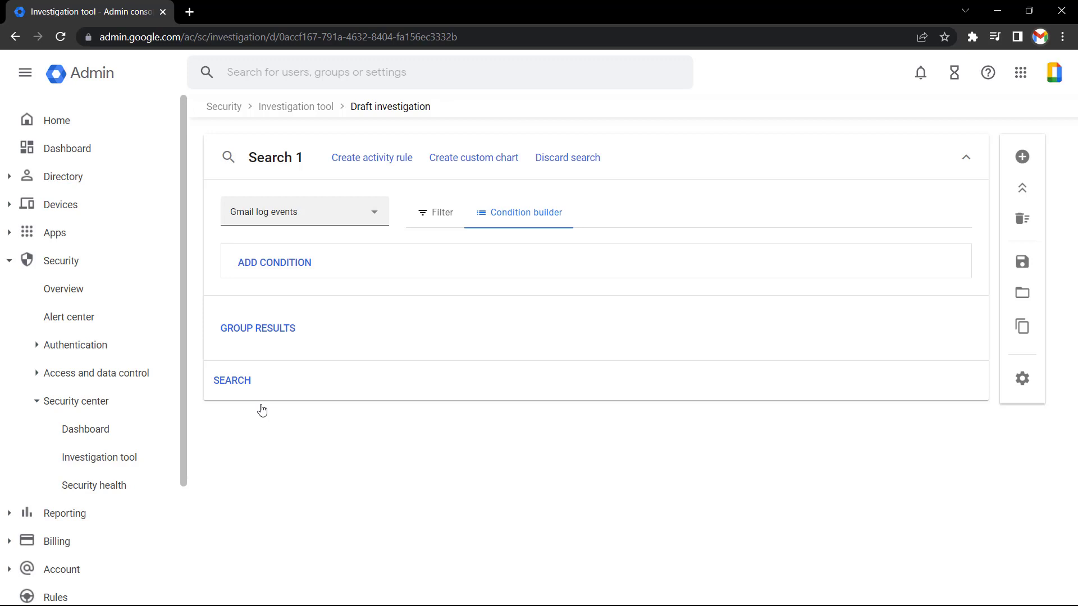
{"action": "left_click", "coordinate": [279, 265]}
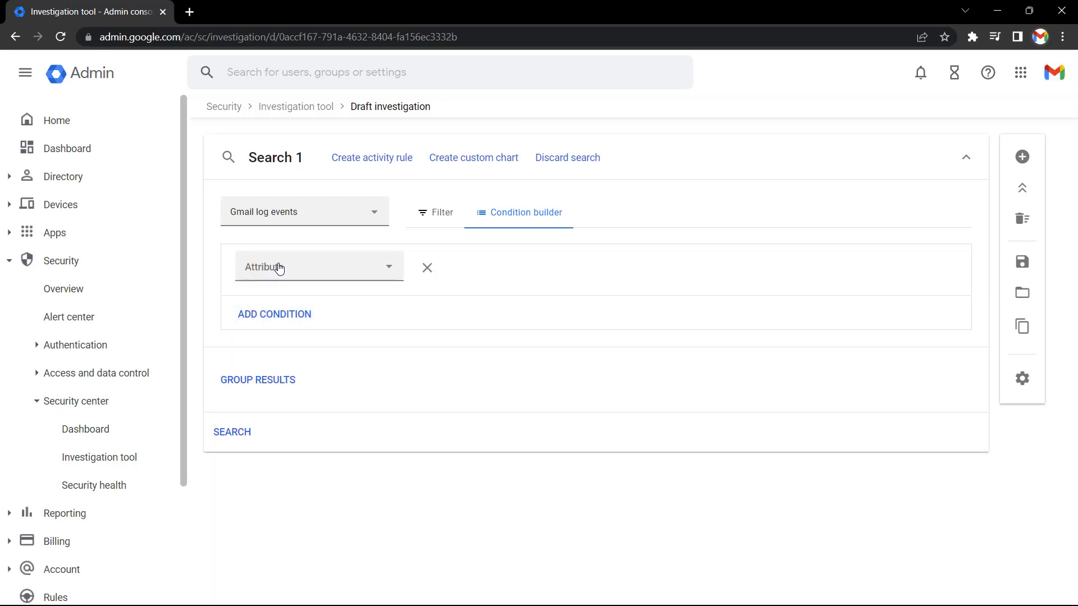
{"action": "left_click", "coordinate": [279, 267]}
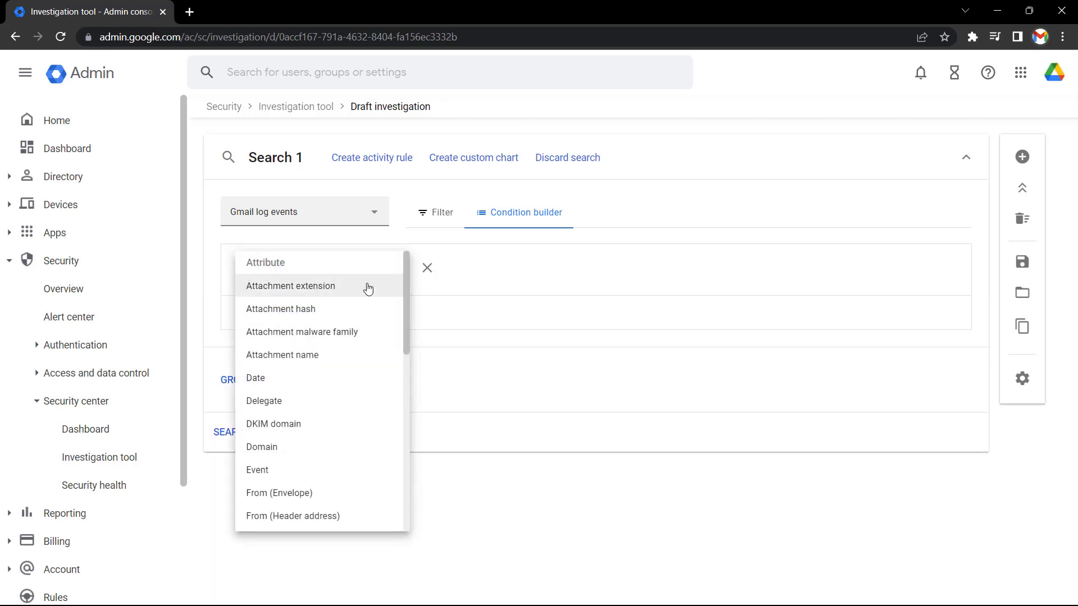
{"action": "scroll", "coordinate": [345, 339], "scroll_direction": "down", "scroll_amount": 5}
{"action": "scroll", "coordinate": [344, 339], "scroll_direction": "down", "scroll_amount": 3}
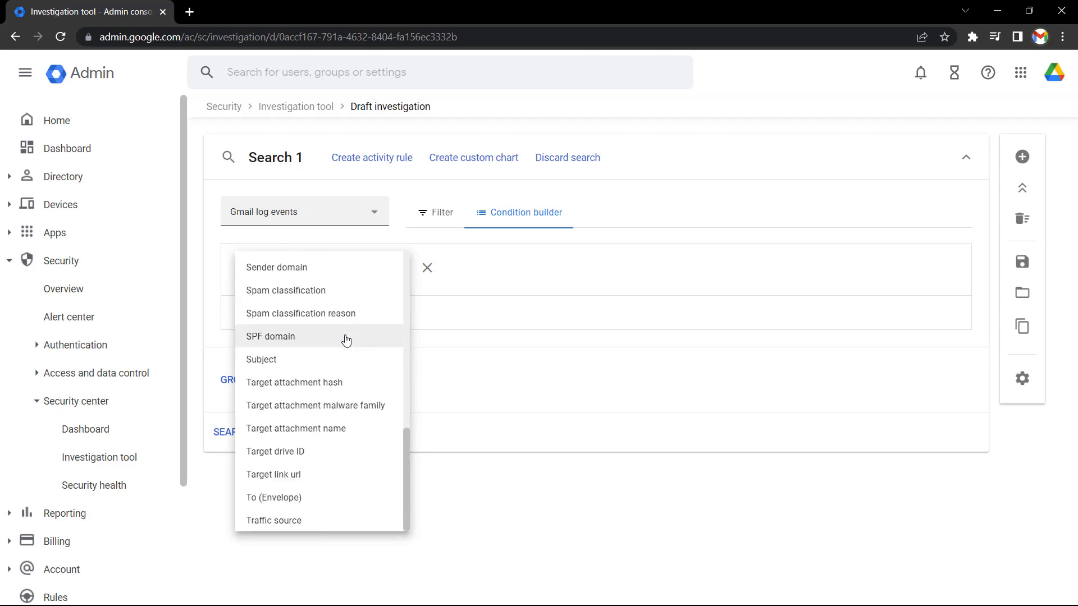
{"action": "left_click", "coordinate": [274, 504]}
Fill in the user's e-mail address as the recipient value and run the search
{"action": "left_click", "coordinate": [645, 270]}
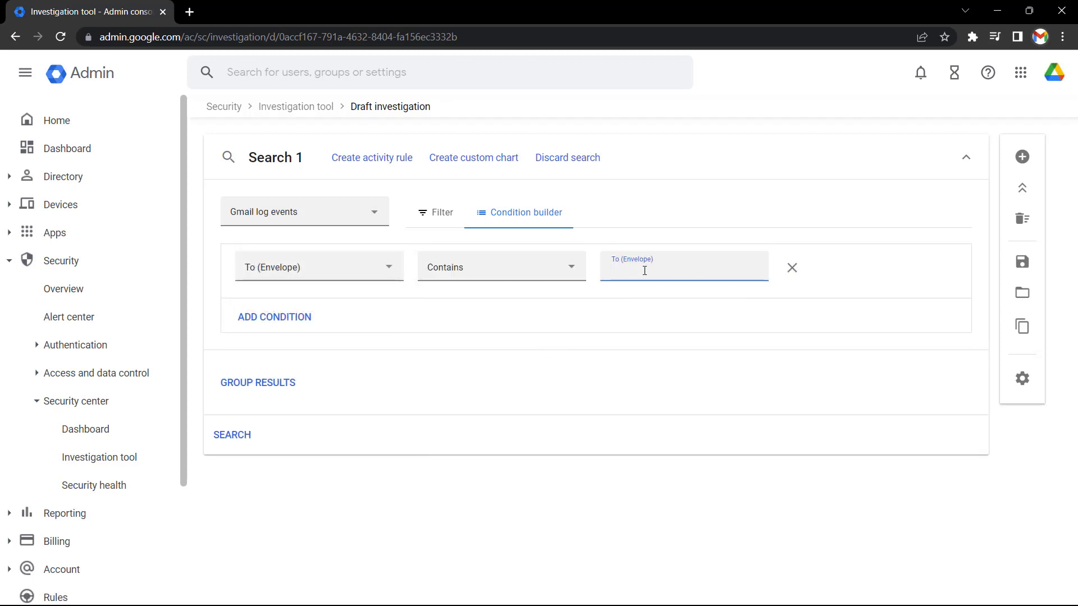
{"action": "type", "text": "dm"}
{"action": "left_click", "coordinate": [657, 308]}
{"action": "left_click", "coordinate": [234, 434]}
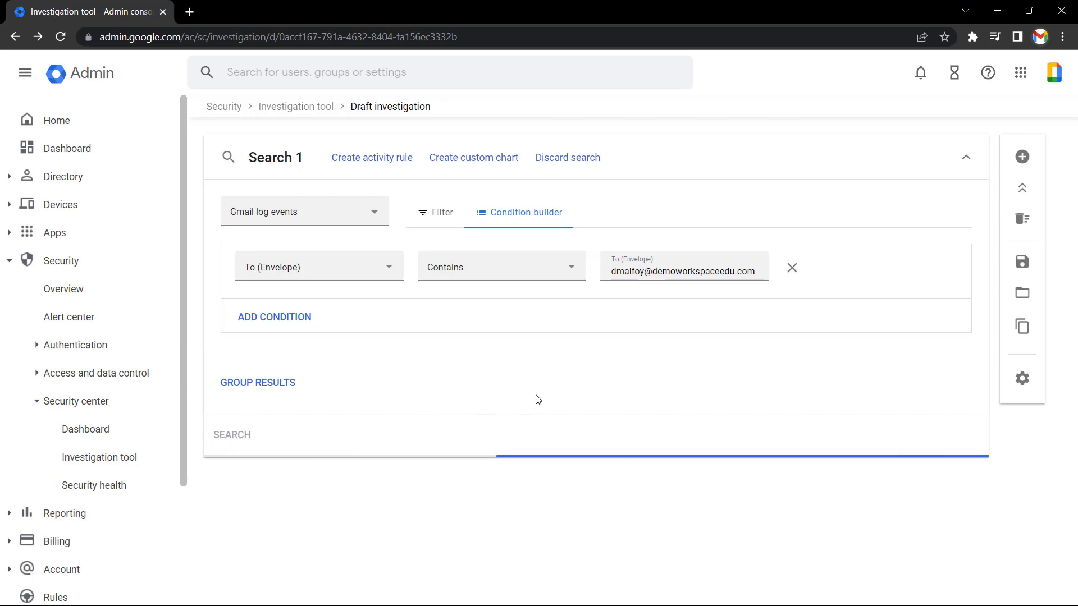
Scroll through the results table and its columns to review the user's received messages
{"action": "scroll", "coordinate": [974, 409], "scroll_direction": "down", "scroll_amount": 5}
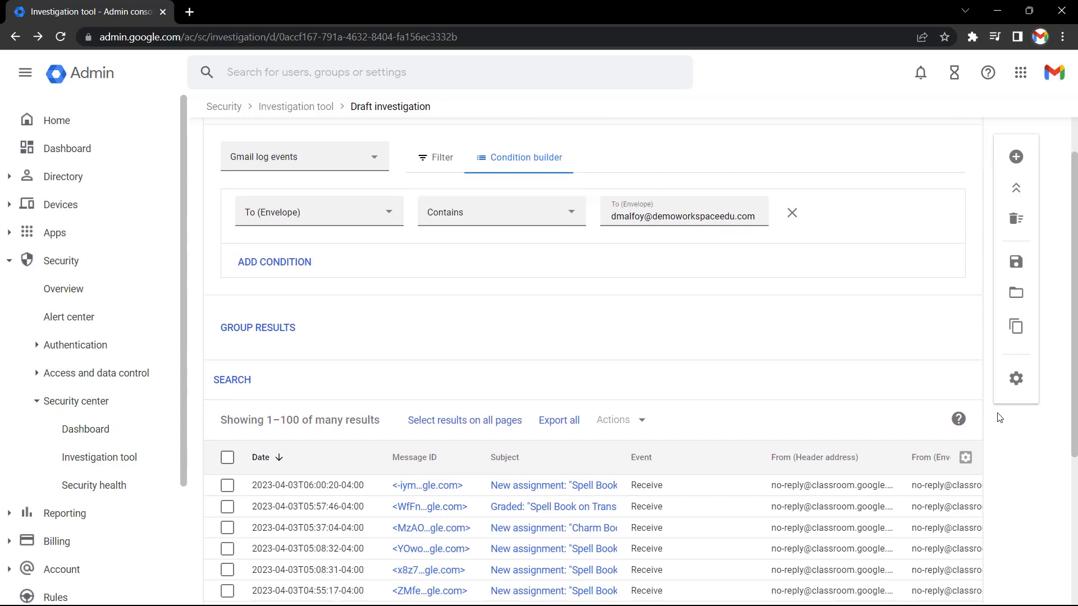
{"action": "scroll", "coordinate": [842, 393], "scroll_direction": "up", "scroll_amount": 1}
{"action": "scroll", "coordinate": [835, 402], "scroll_direction": "down", "scroll_amount": 1}
{"action": "scroll", "coordinate": [835, 402], "scroll_direction": "up", "scroll_amount": 1}
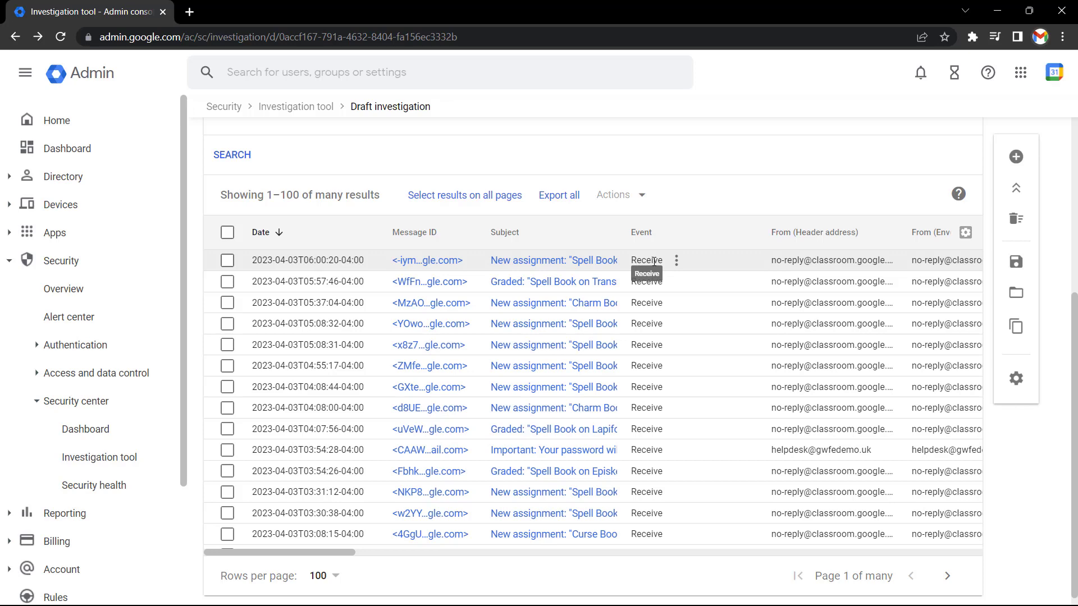
{"action": "scroll", "coordinate": [654, 261], "scroll_direction": "right", "scroll_amount": 4}
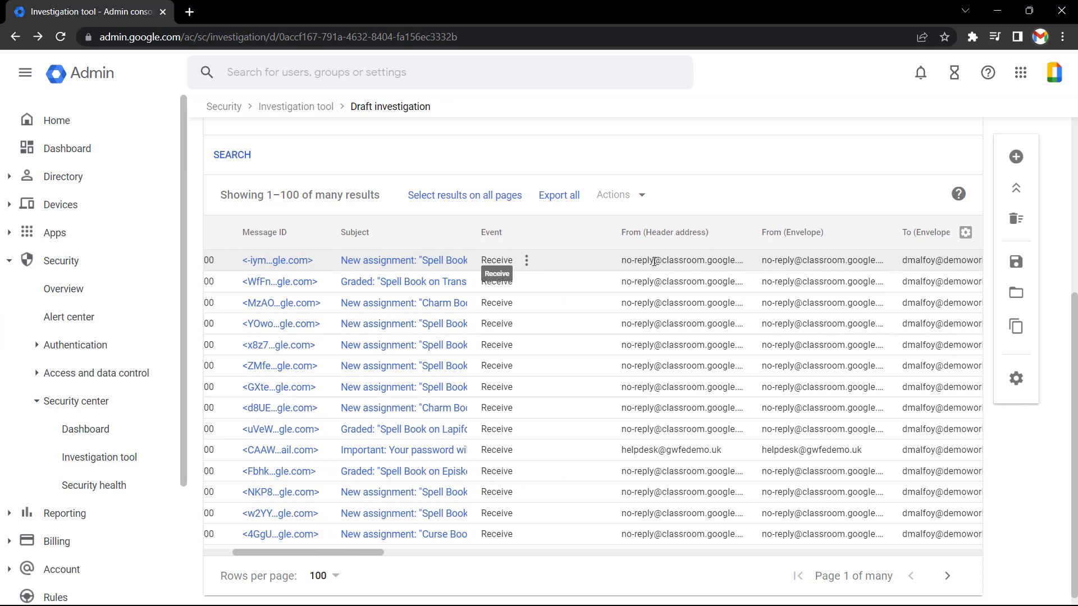
{"action": "scroll", "coordinate": [654, 262], "scroll_direction": "right", "scroll_amount": 4}
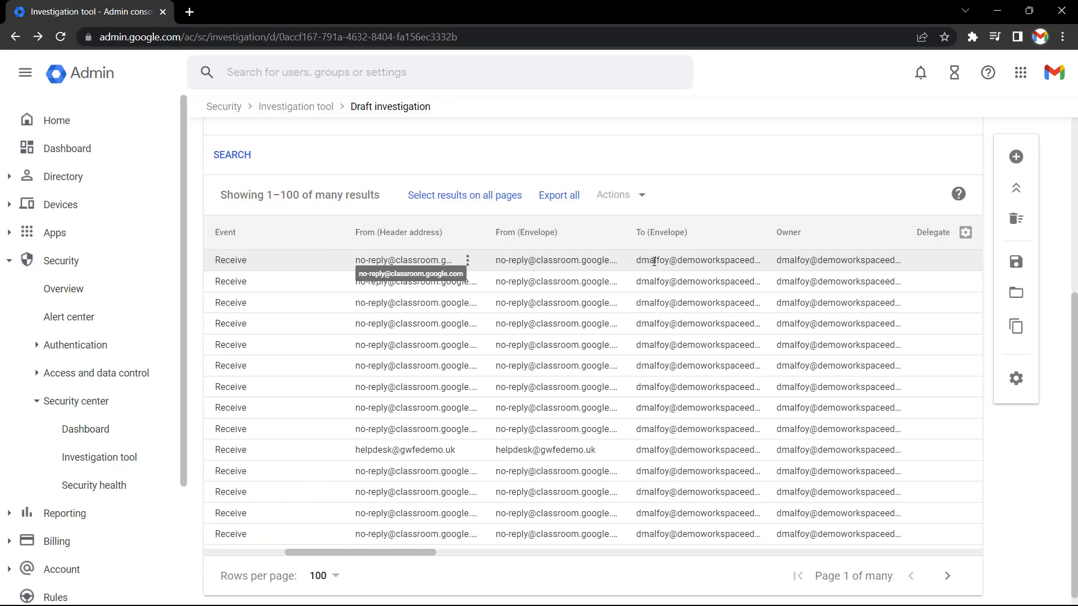
{"action": "scroll", "coordinate": [654, 262], "scroll_direction": "right", "scroll_amount": 4}
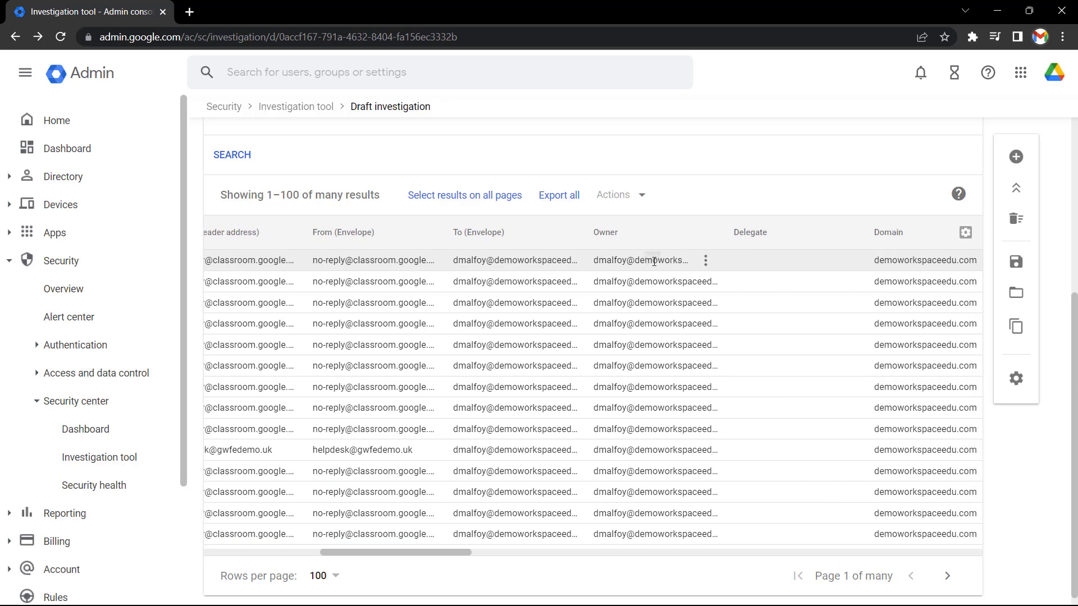
{"action": "scroll", "coordinate": [654, 261], "scroll_direction": "right", "scroll_amount": 5}
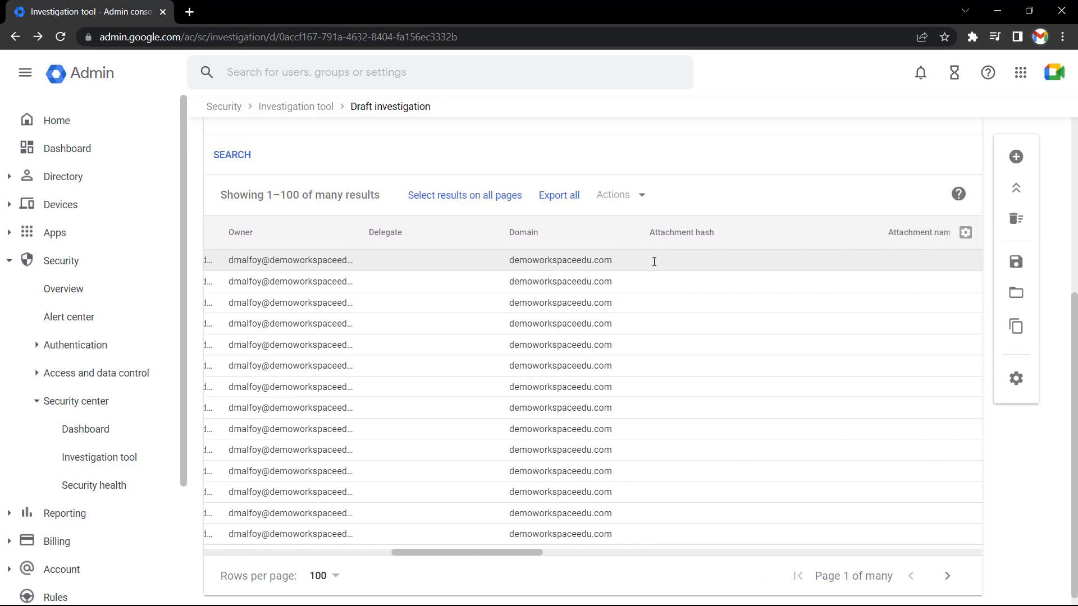
{"action": "scroll", "coordinate": [654, 261], "scroll_direction": "right", "scroll_amount": 5}
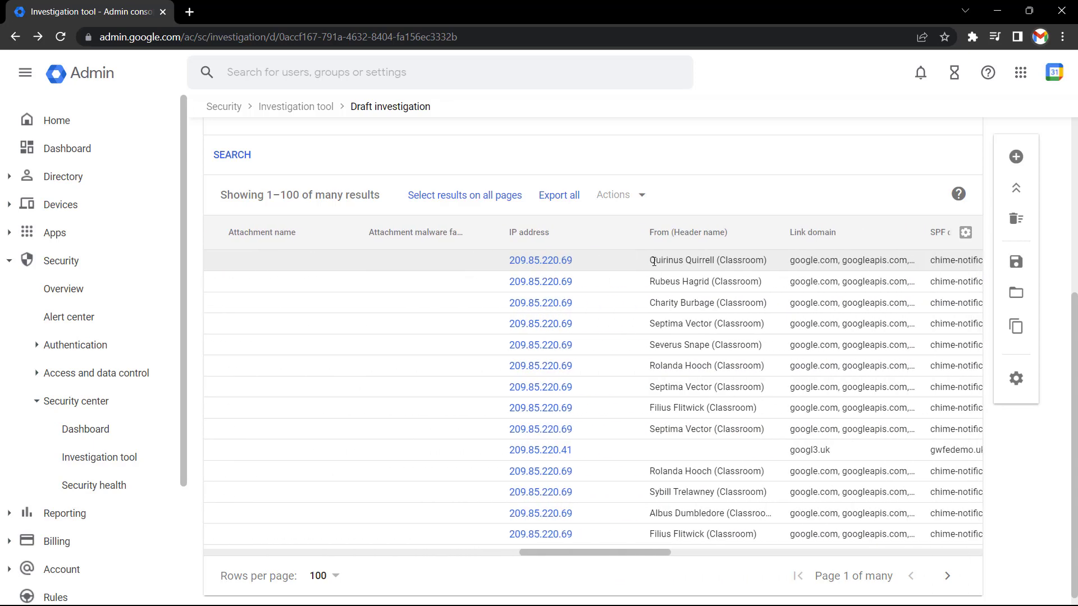
{"action": "scroll", "coordinate": [654, 261], "scroll_direction": "right", "scroll_amount": 1}
{"action": "scroll", "coordinate": [654, 261], "scroll_direction": "left", "scroll_amount": 15}
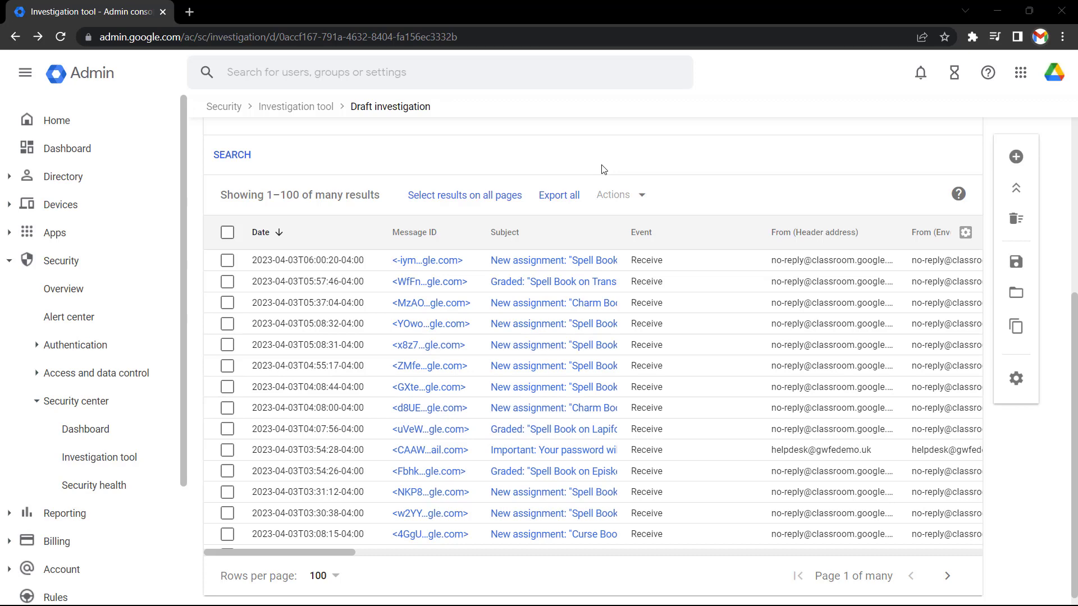
Add a Spam classification is Phishing condition and rerun the search, narrowing it to 38 results
{"action": "scroll", "coordinate": [602, 169], "scroll_direction": "up", "scroll_amount": 5}
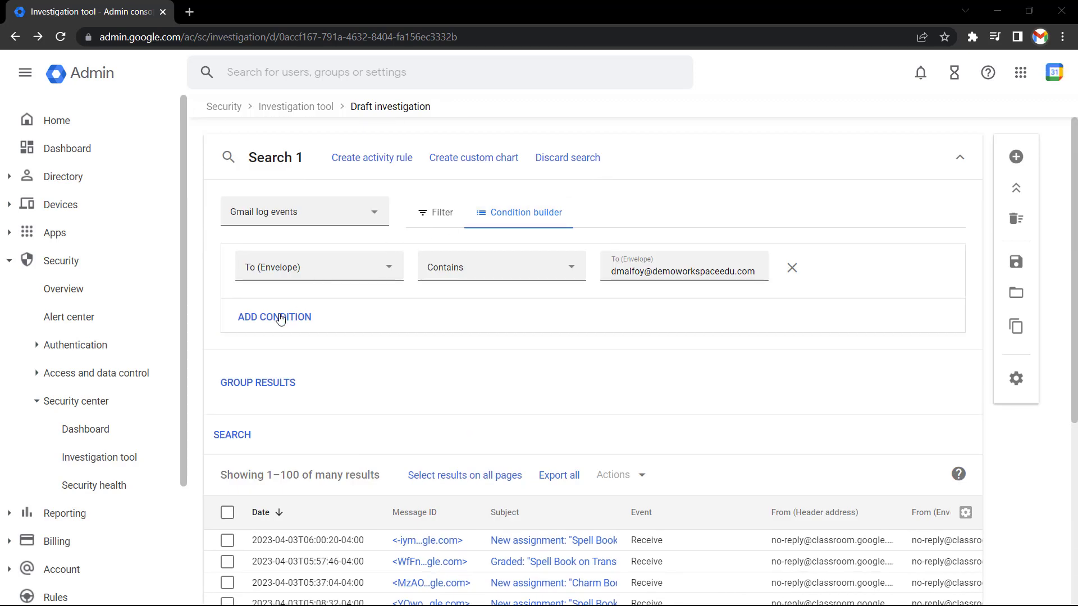
{"action": "left_click", "coordinate": [279, 318]}
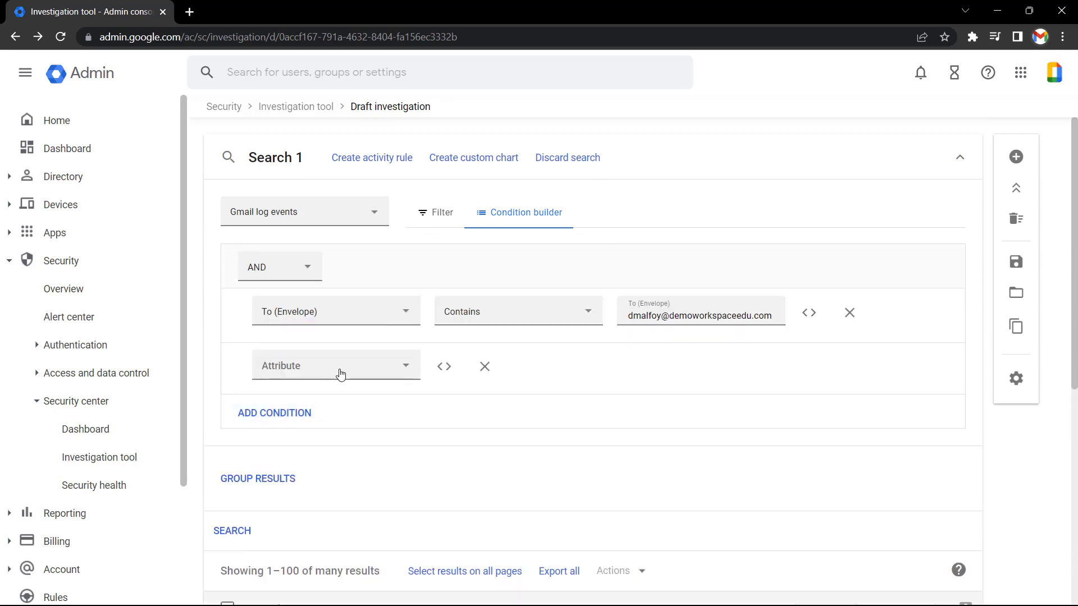
{"action": "left_click", "coordinate": [368, 375]}
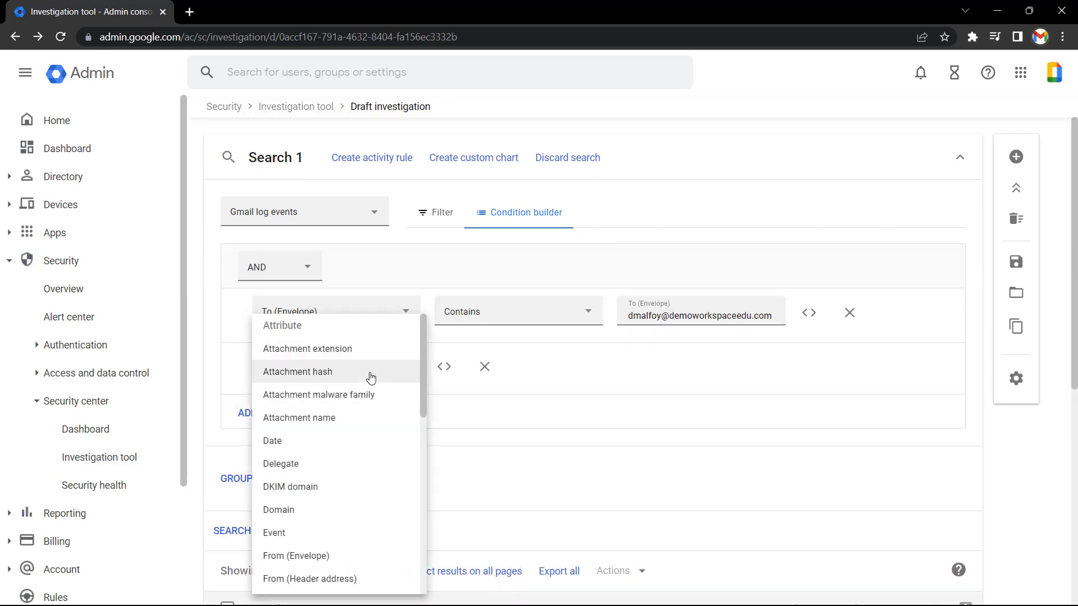
{"action": "scroll", "coordinate": [370, 378], "scroll_direction": "down", "scroll_amount": 6}
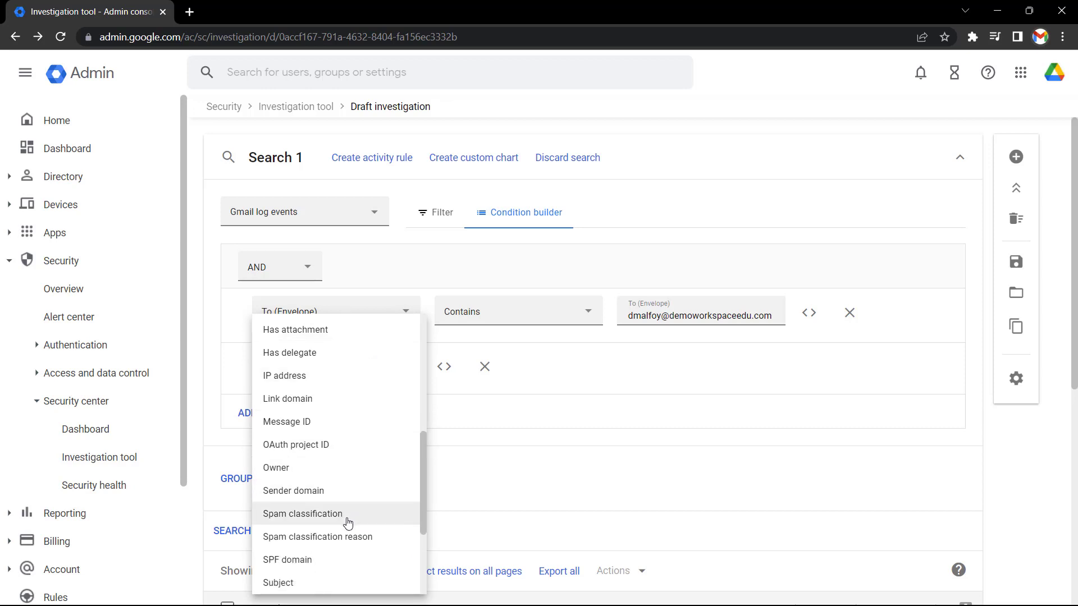
{"action": "left_click", "coordinate": [348, 522]}
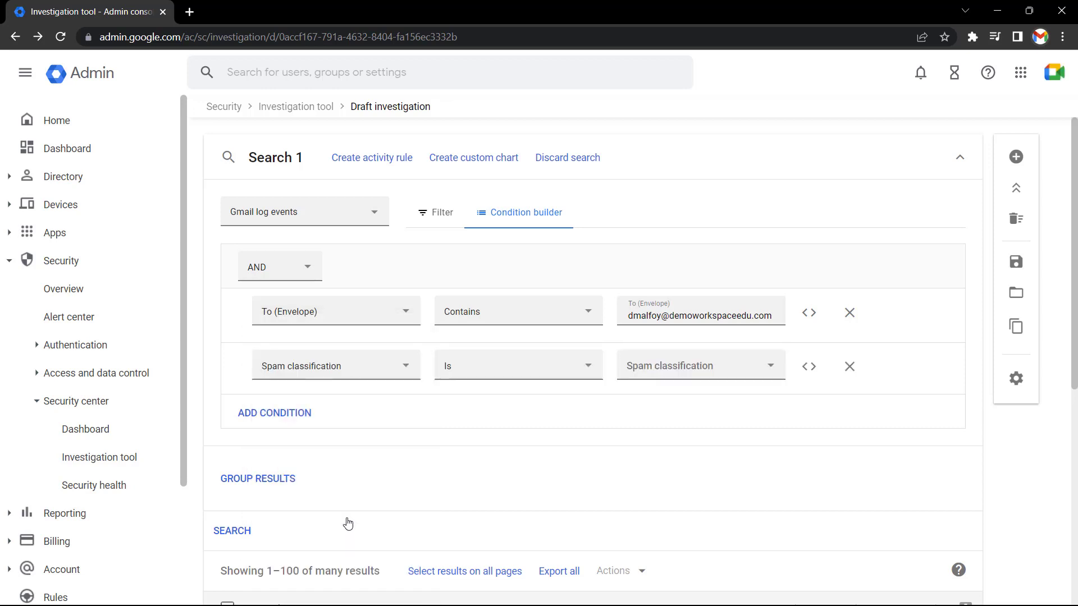
{"action": "left_click", "coordinate": [734, 371]}
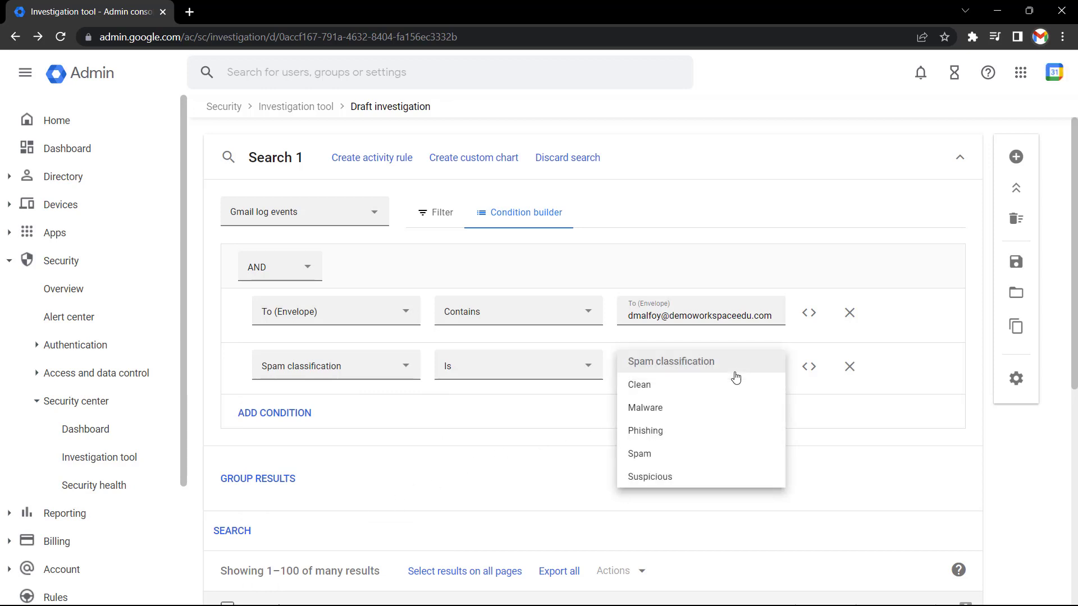
{"action": "left_click", "coordinate": [638, 442]}
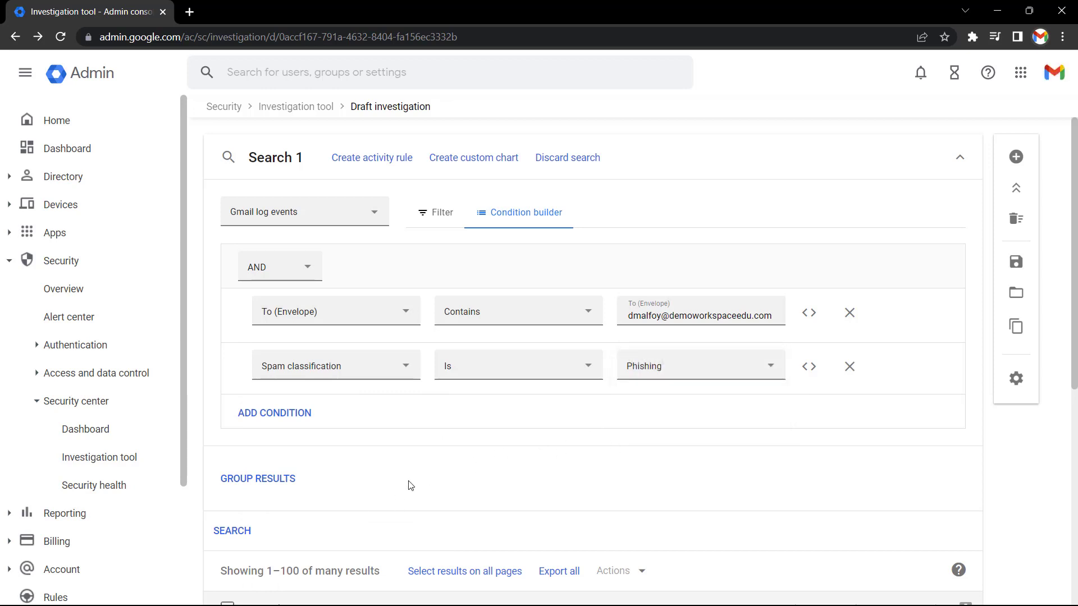
{"action": "left_click", "coordinate": [240, 531]}
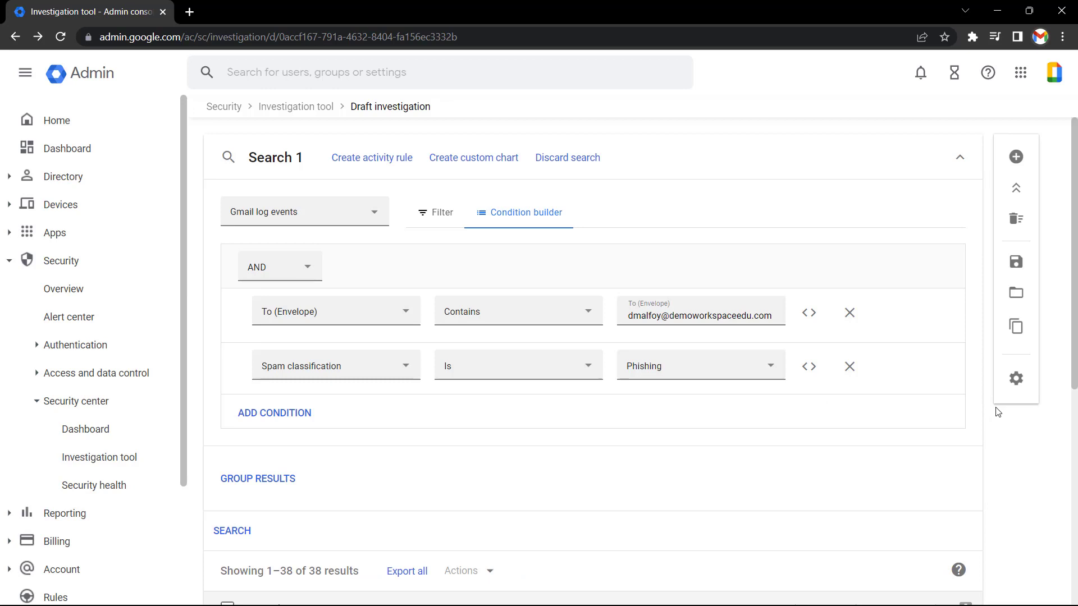
{"action": "scroll", "coordinate": [998, 413], "scroll_direction": "down", "scroll_amount": 6}
{"action": "scroll", "coordinate": [997, 413], "scroll_direction": "down", "scroll_amount": 1}
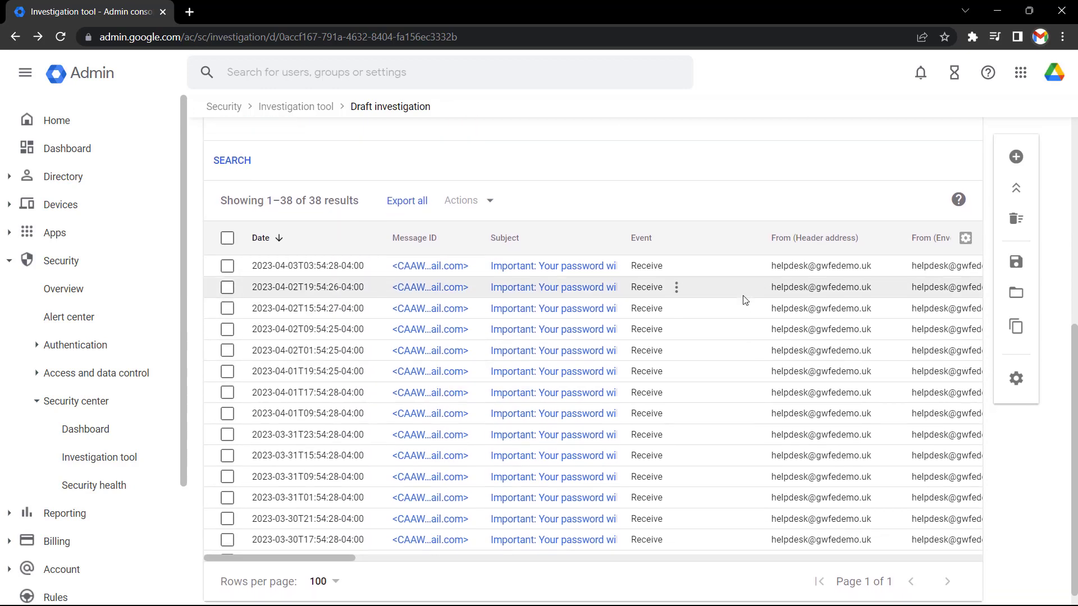
{"action": "scroll", "coordinate": [714, 261], "scroll_direction": "right", "scroll_amount": 10}
{"action": "scroll", "coordinate": [715, 261], "scroll_direction": "right", "scroll_amount": 15}
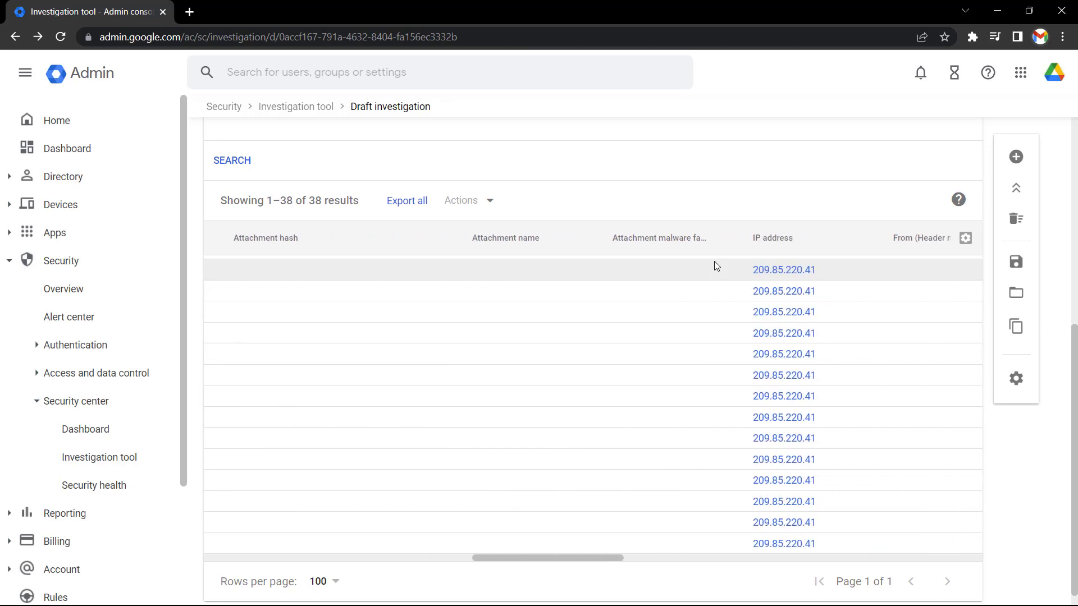
{"action": "scroll", "coordinate": [714, 262], "scroll_direction": "right", "scroll_amount": 2}
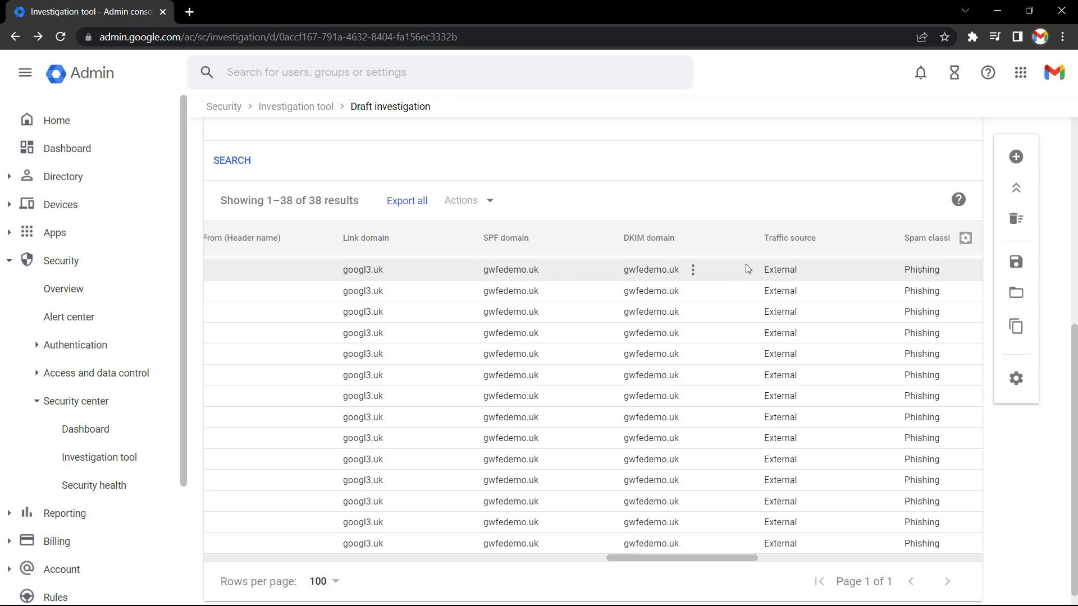
{"action": "scroll", "coordinate": [745, 269], "scroll_direction": "right", "scroll_amount": 3}
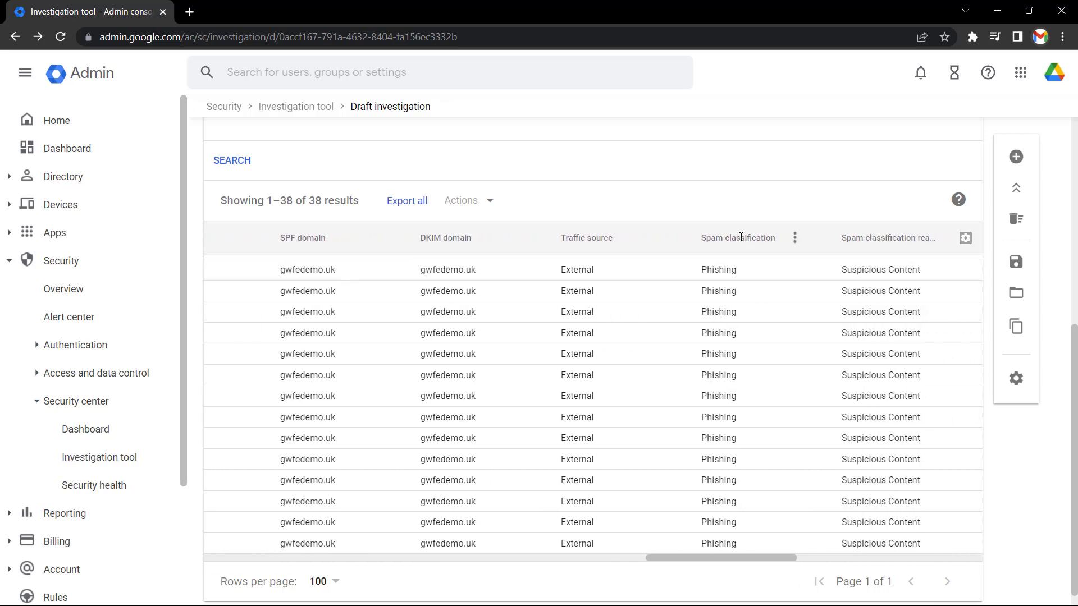
{"action": "scroll", "coordinate": [800, 261], "scroll_direction": "right", "scroll_amount": 3}
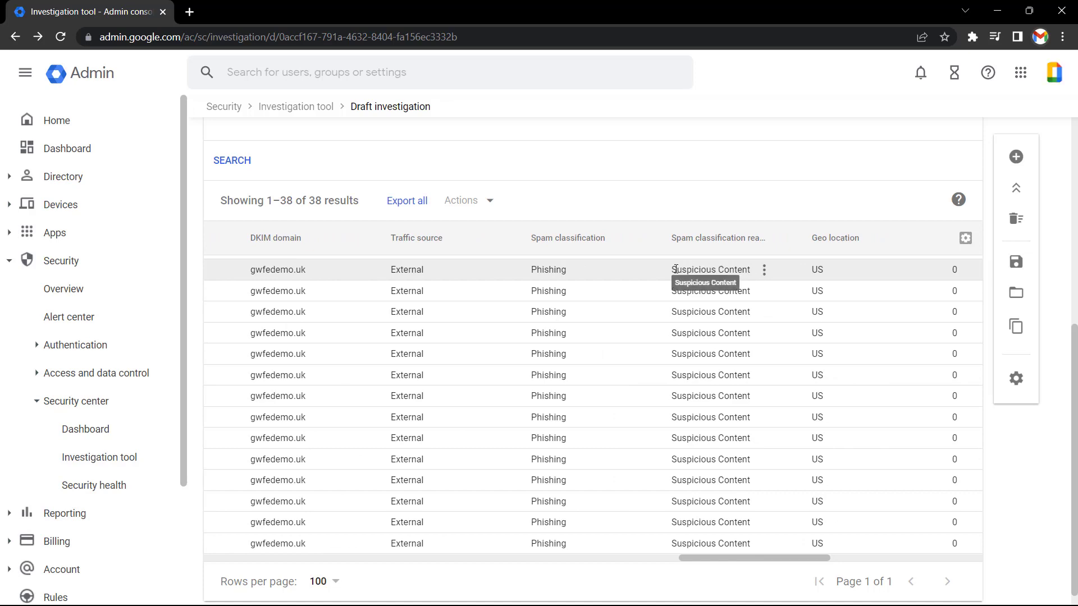
{"action": "scroll", "coordinate": [676, 269], "scroll_direction": "left", "scroll_amount": 10}
{"action": "scroll", "coordinate": [676, 269], "scroll_direction": "left", "scroll_amount": 10}
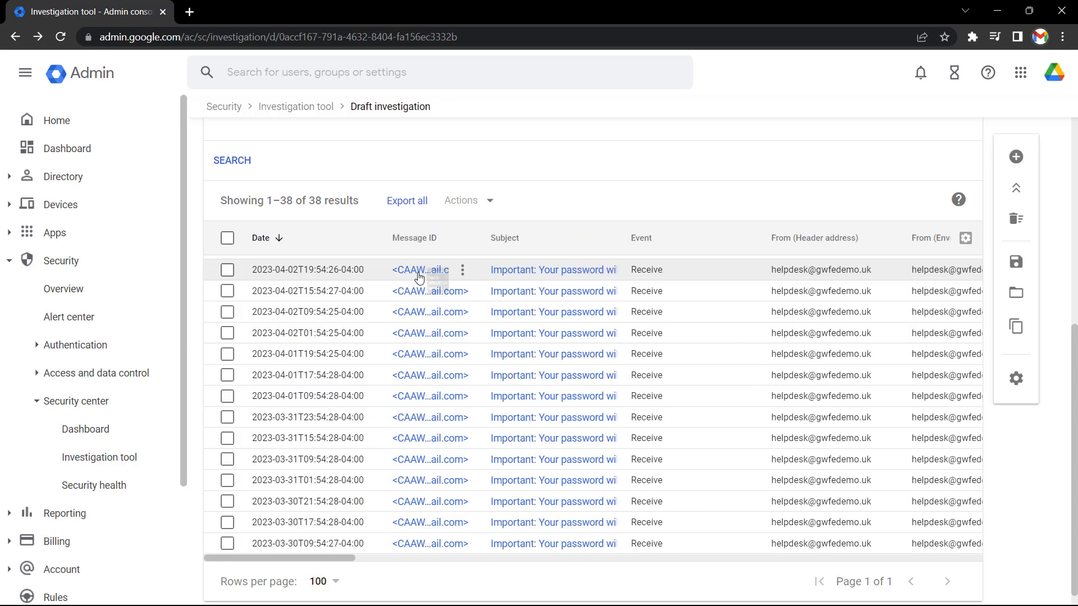
Open the first phishing message's details and scroll its headers to confirm SPF and DKIM pass
{"action": "left_click", "coordinate": [418, 275]}
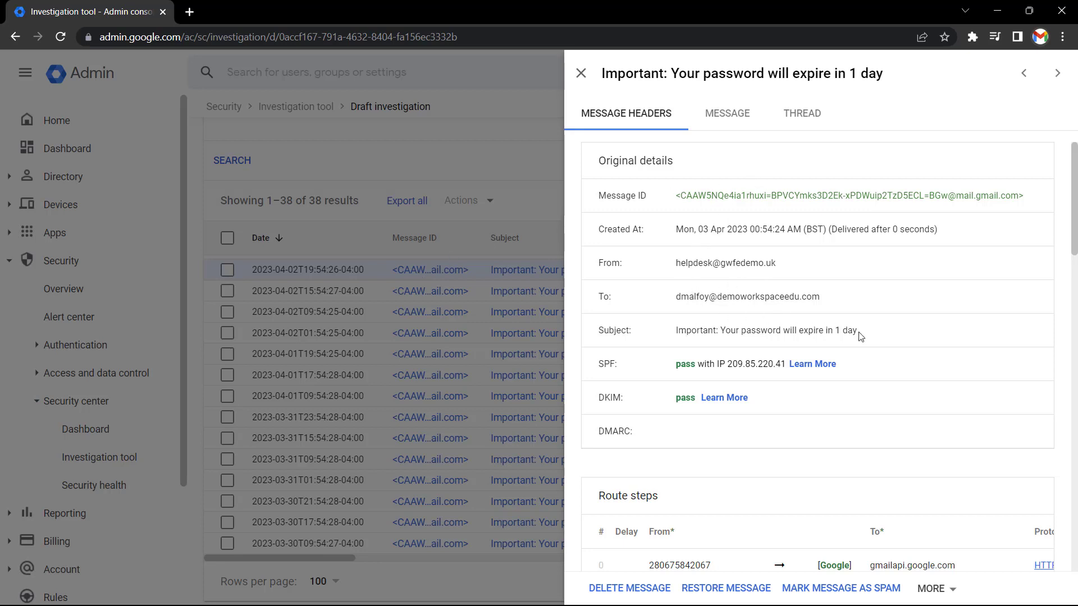
{"action": "scroll", "coordinate": [860, 335], "scroll_direction": "down", "scroll_amount": 5}
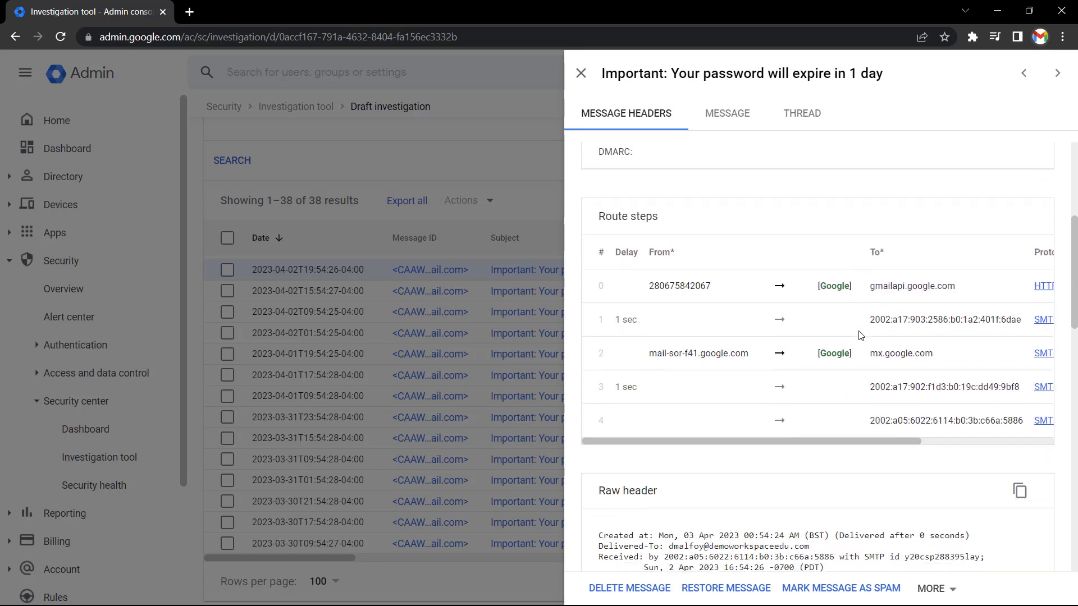
{"action": "scroll", "coordinate": [861, 335], "scroll_direction": "down", "scroll_amount": 6}
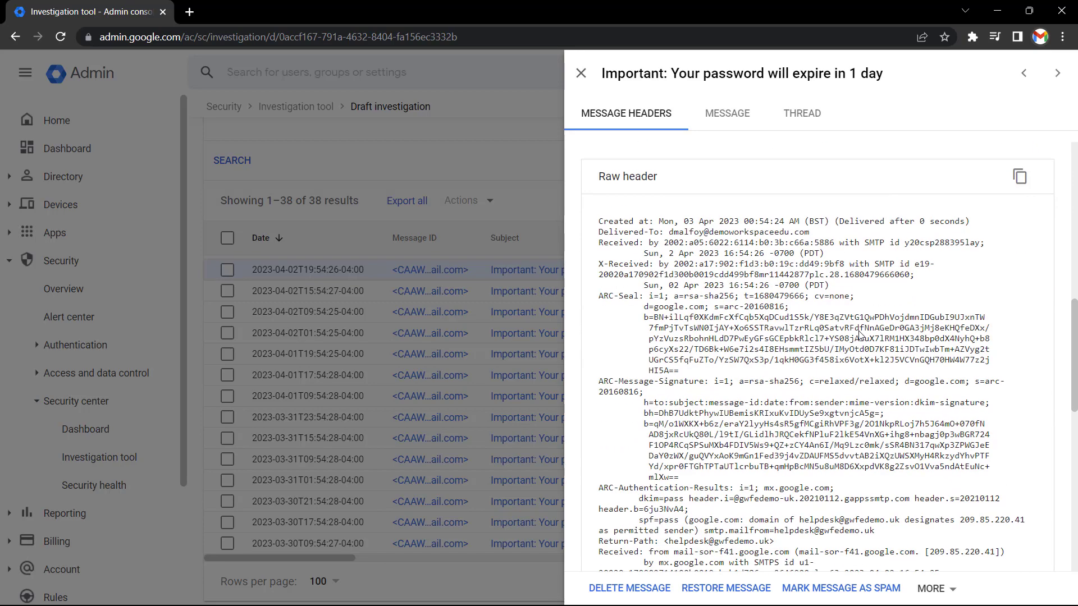
{"action": "scroll", "coordinate": [861, 335], "scroll_direction": "down", "scroll_amount": 10}
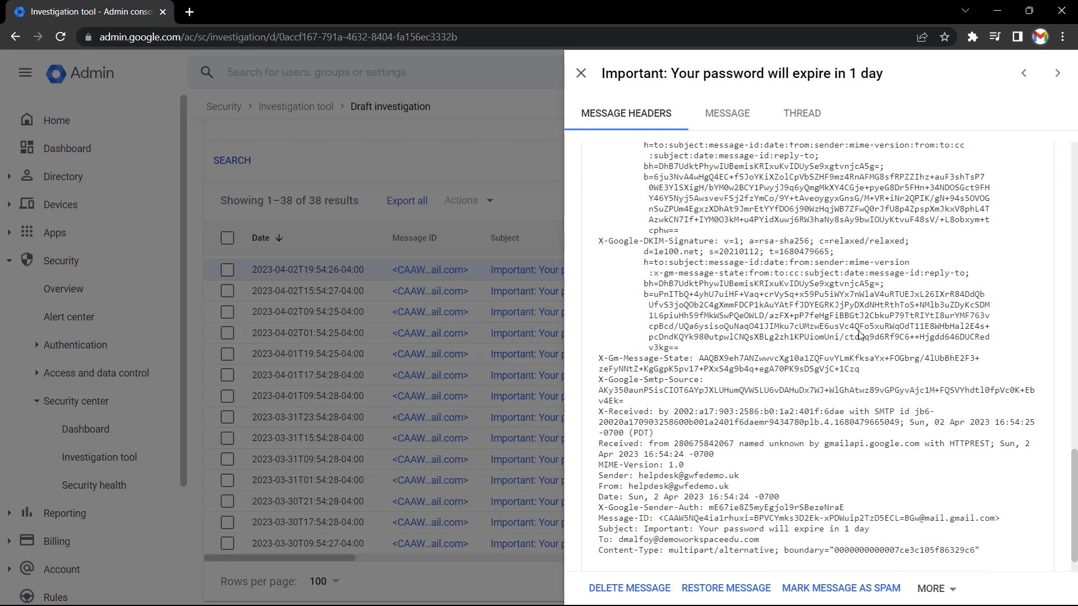
{"action": "scroll", "coordinate": [861, 336], "scroll_direction": "down", "scroll_amount": 1}
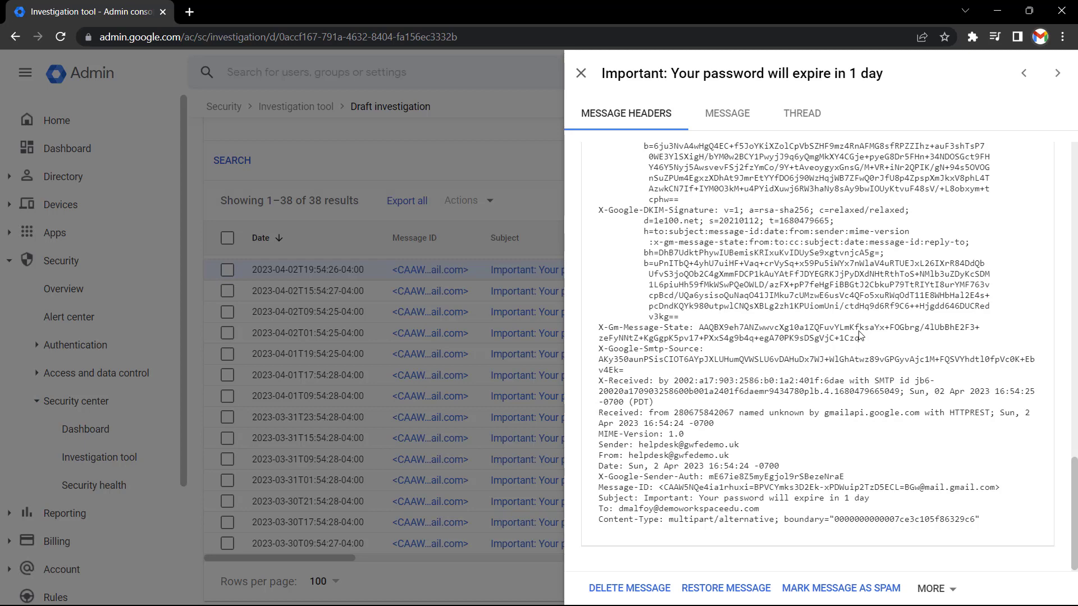
View the message body, giving 'Test' as the justification
{"action": "left_click", "coordinate": [742, 117]}
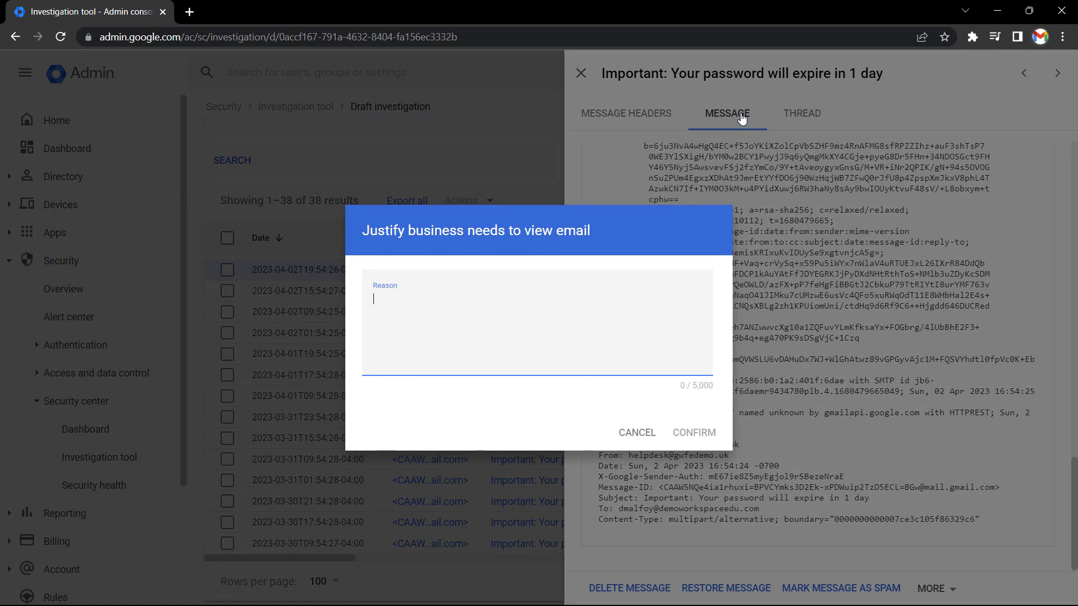
{"action": "type", "text": "Test"}
{"action": "left_click", "coordinate": [699, 433]}
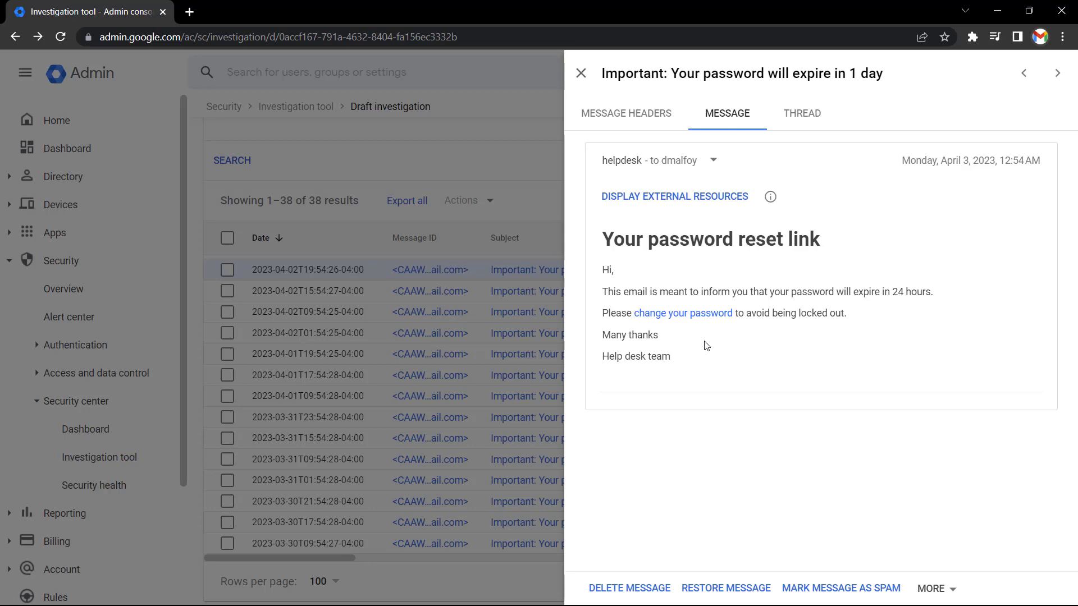
Delete the message with reason 'Test' and confirmation phrase 'DELETE 1 MESSAGE'
{"action": "left_click", "coordinate": [621, 591]}
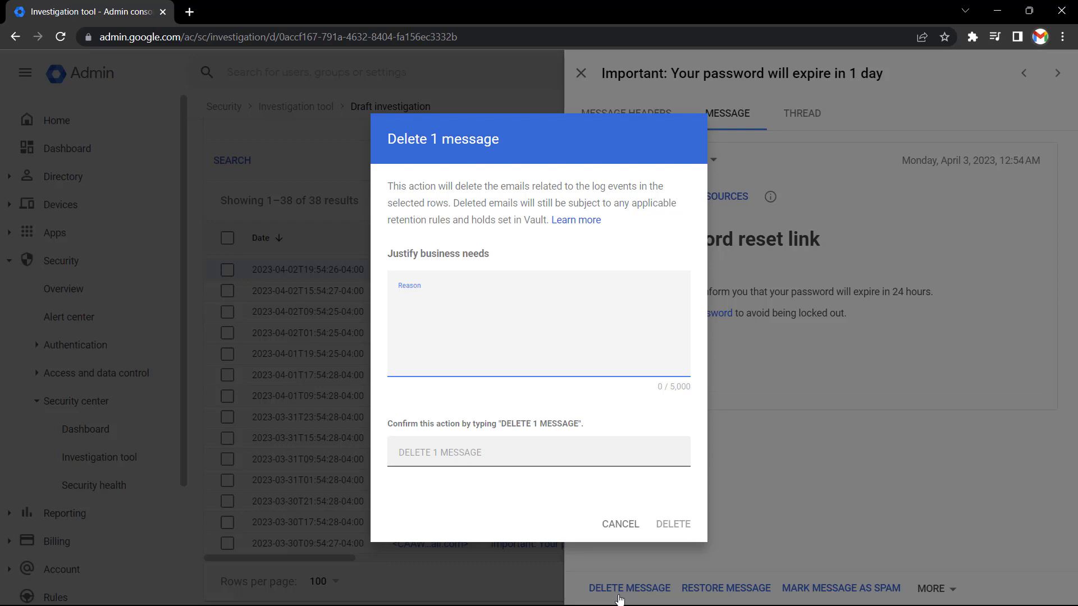
{"action": "type", "text": "Test"}
{"action": "left_click", "coordinate": [490, 459]}
{"action": "type", "text": "DELET"}
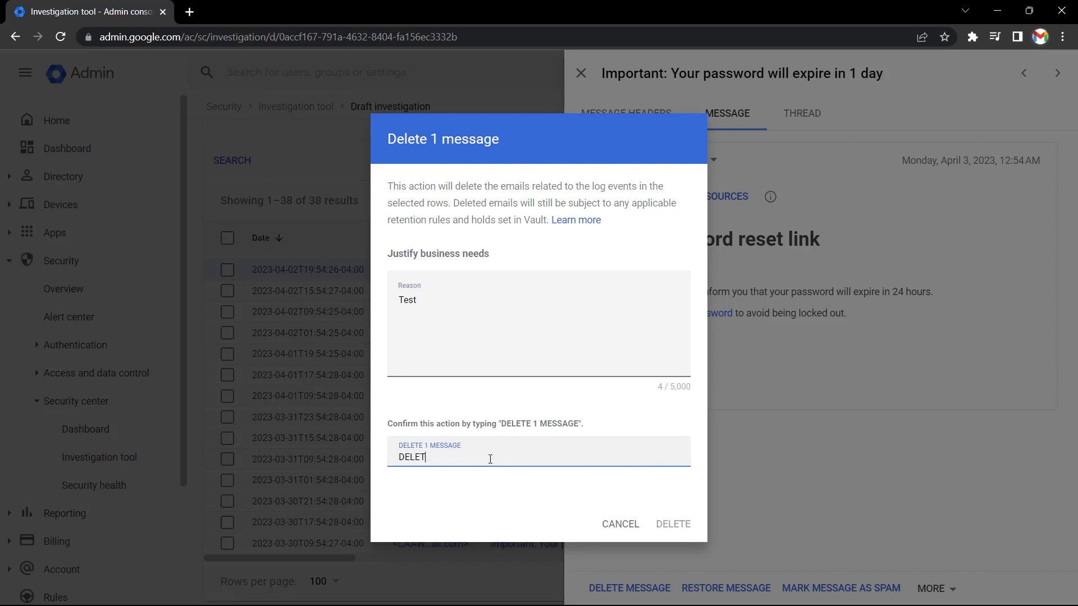
{"action": "type", "text": "E 1 MESSAGE"}
{"action": "left_click", "coordinate": [675, 525]}
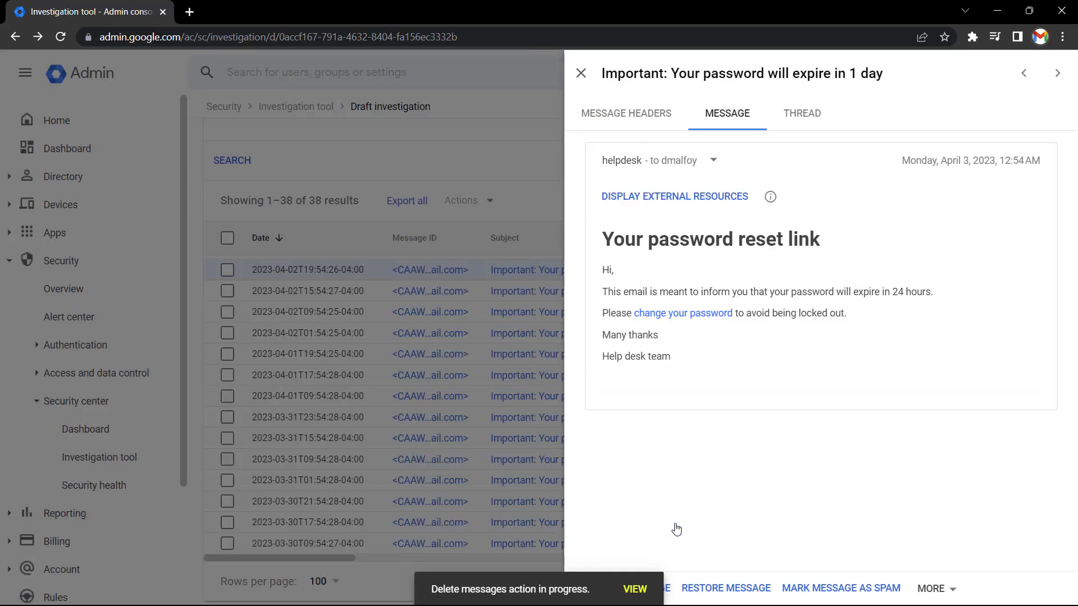
Close the message details, select all 38 results and view the bulk Actions menu
{"action": "left_click", "coordinate": [581, 84]}
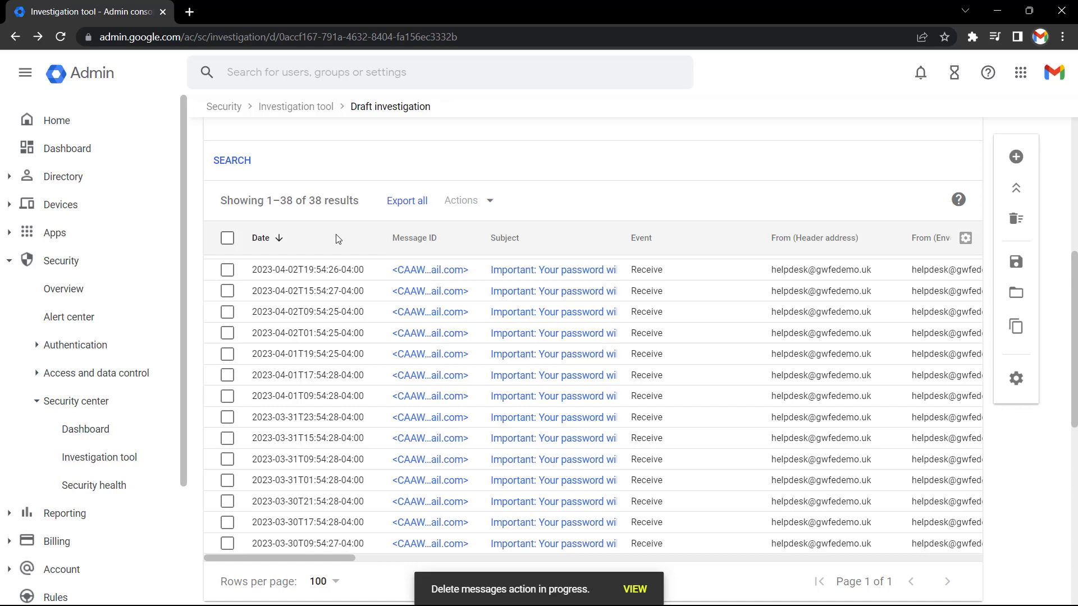
{"action": "left_click", "coordinate": [226, 242]}
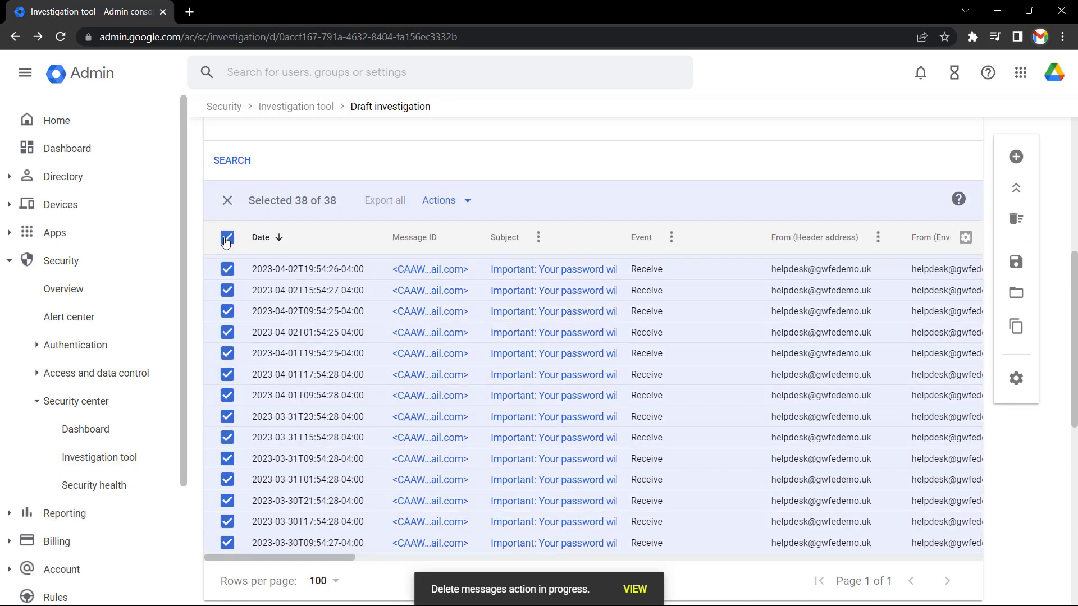
{"action": "left_click", "coordinate": [448, 201]}
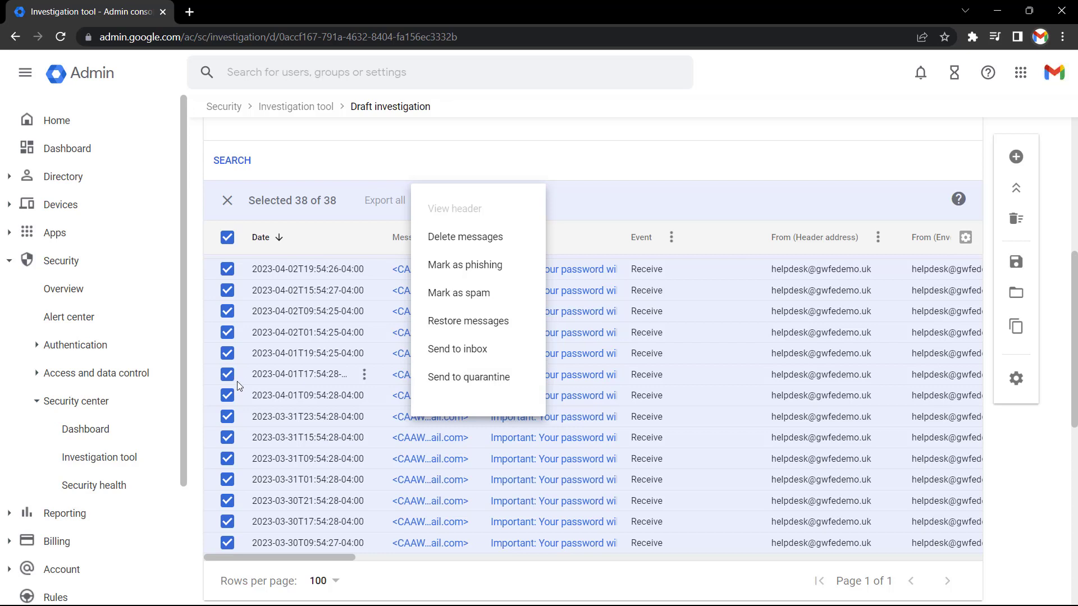
{"action": "left_click", "coordinate": [115, 434]}
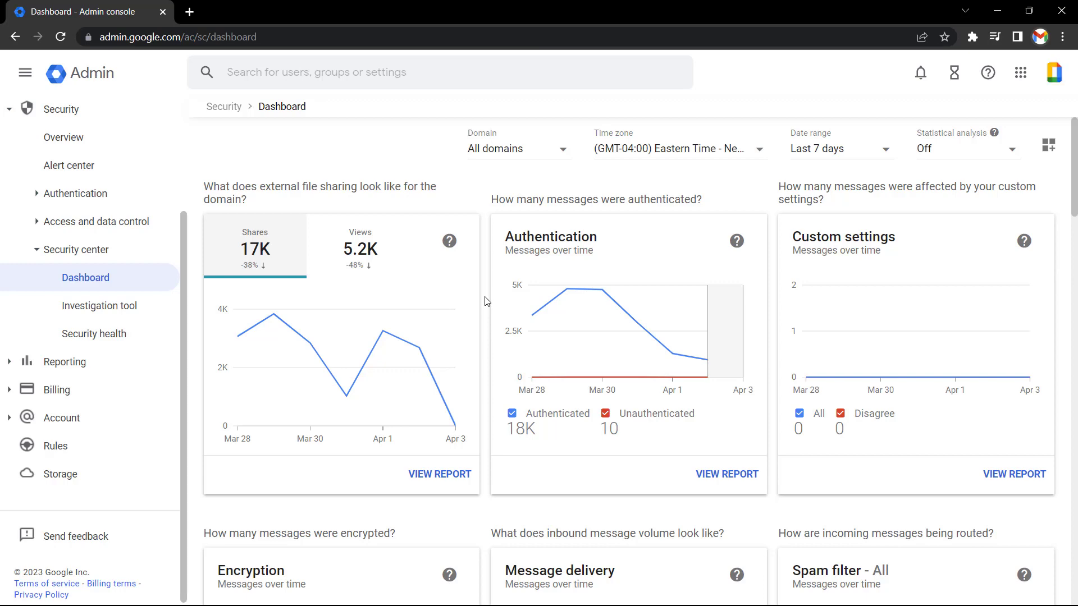
{"action": "scroll", "coordinate": [487, 302], "scroll_direction": "down", "scroll_amount": 12}
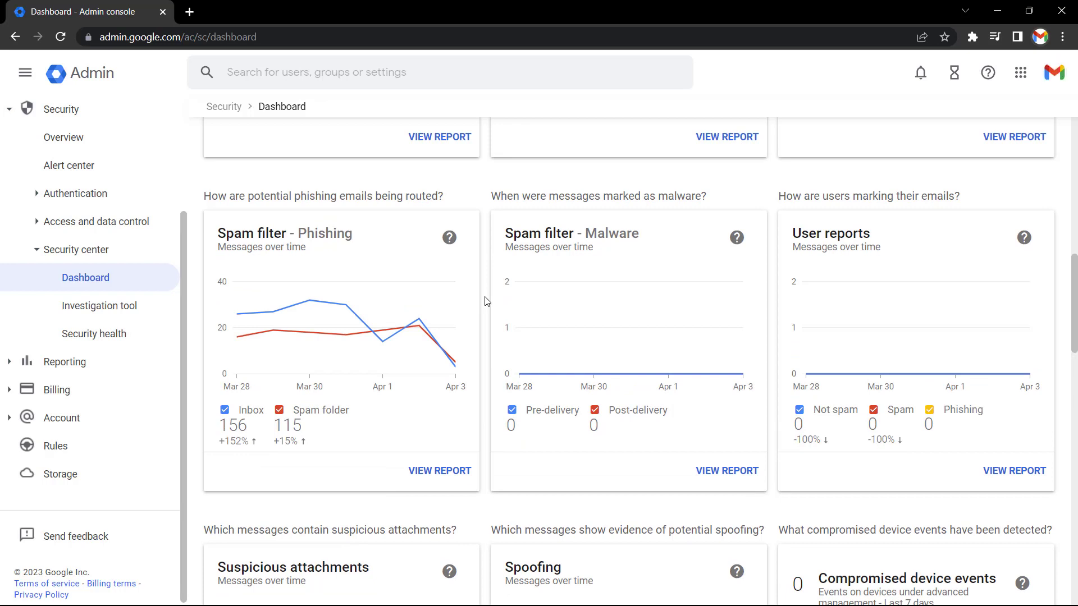
{"action": "scroll", "coordinate": [710, 290], "scroll_direction": "down", "scroll_amount": 3}
{"action": "scroll", "coordinate": [710, 290], "scroll_direction": "down", "scroll_amount": 1}
{"action": "scroll", "coordinate": [709, 290], "scroll_direction": "up", "scroll_amount": 2}
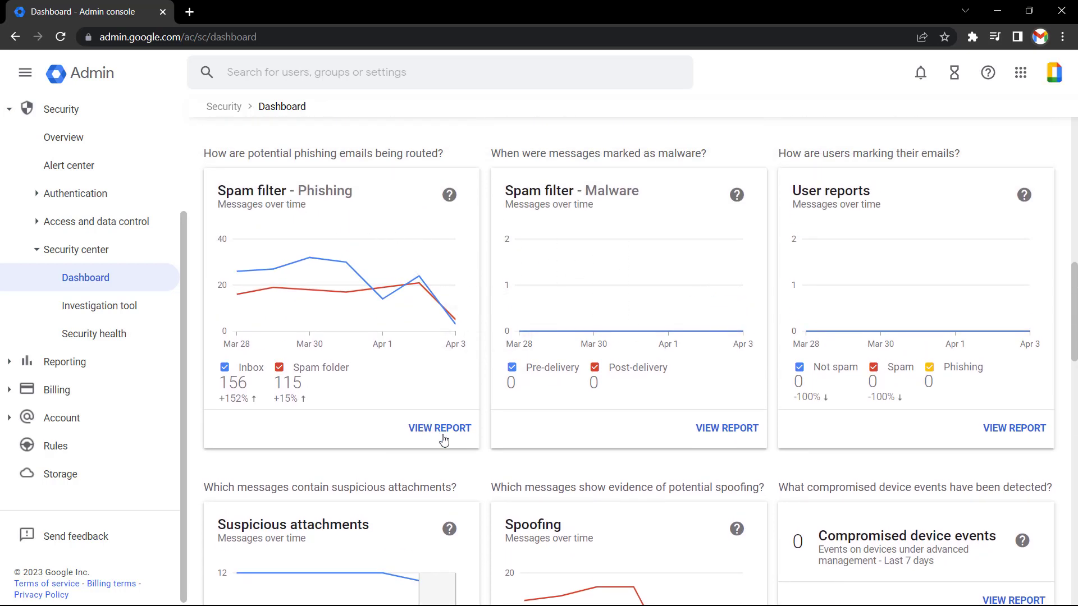
Open the Spam filter – Phishing report and scroll down to its Subject table
{"action": "left_click", "coordinate": [443, 439]}
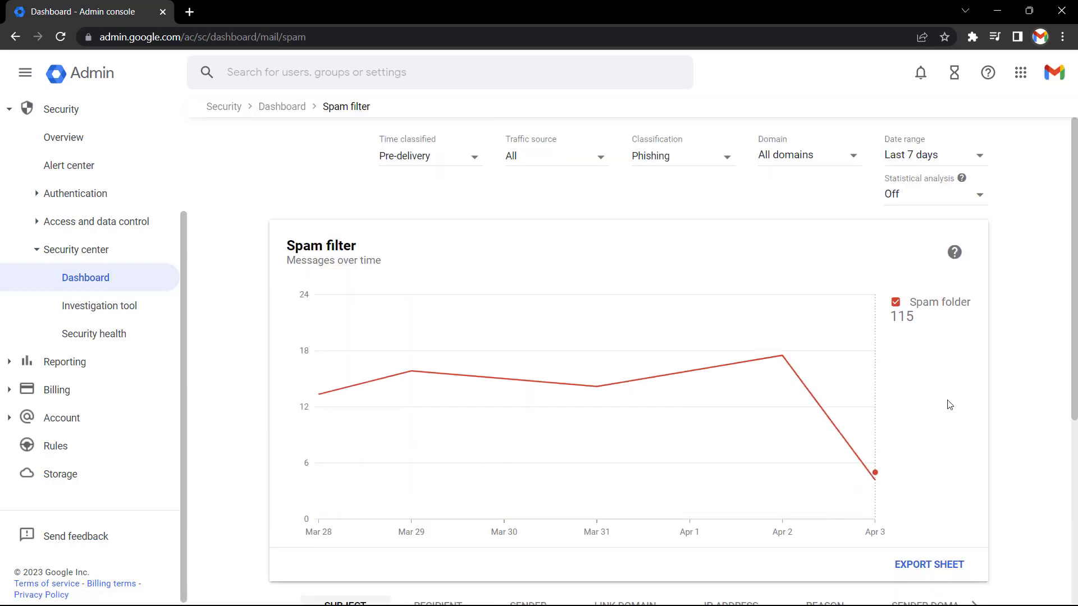
{"action": "scroll", "coordinate": [1031, 381], "scroll_direction": "down", "scroll_amount": 1}
{"action": "scroll", "coordinate": [1031, 382], "scroll_direction": "down", "scroll_amount": 5}
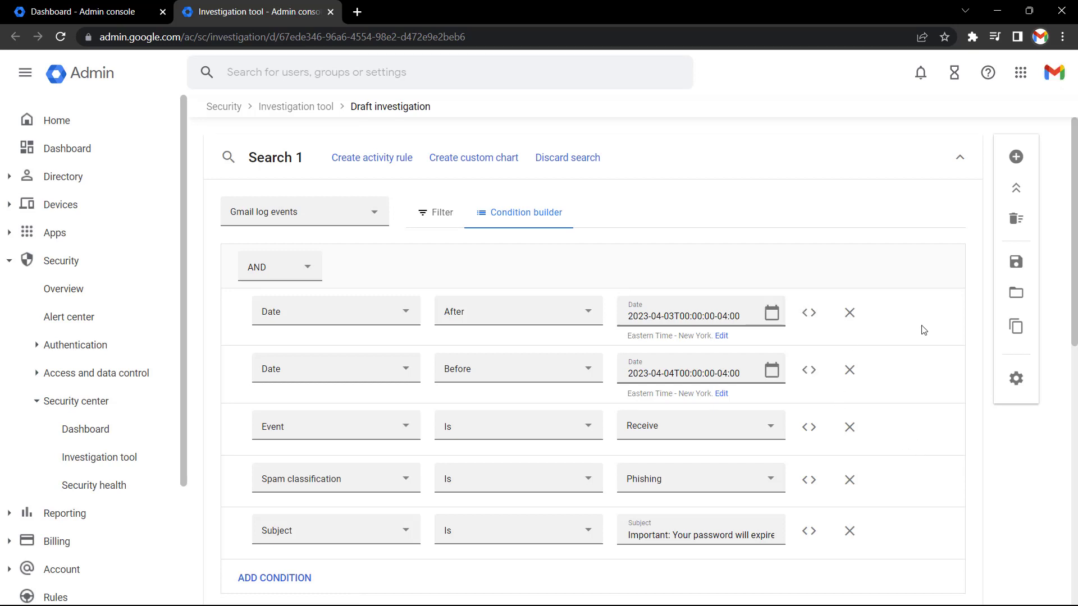
Scroll down to the 3 password-expiry phishing results dated 2023-04-03
{"action": "scroll", "coordinate": [924, 330], "scroll_direction": "down", "scroll_amount": 3}
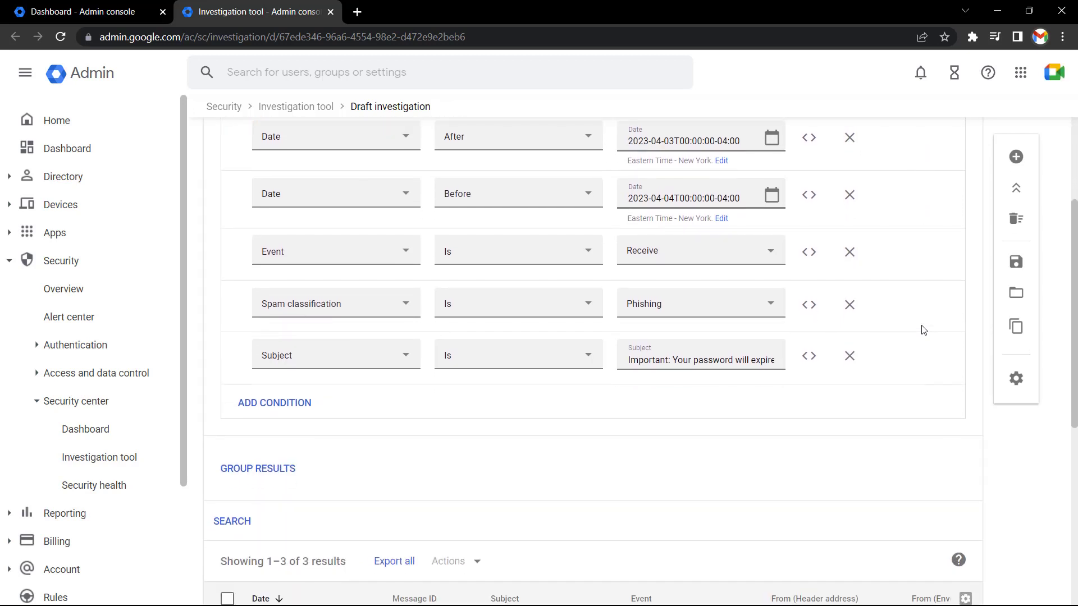
{"action": "scroll", "coordinate": [924, 331], "scroll_direction": "down", "scroll_amount": 3}
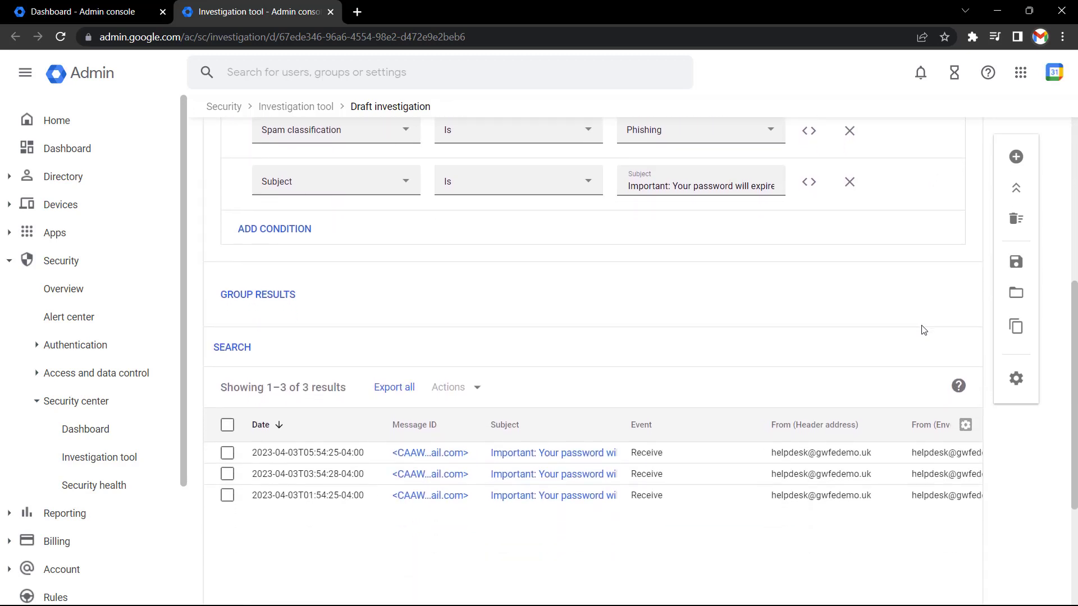